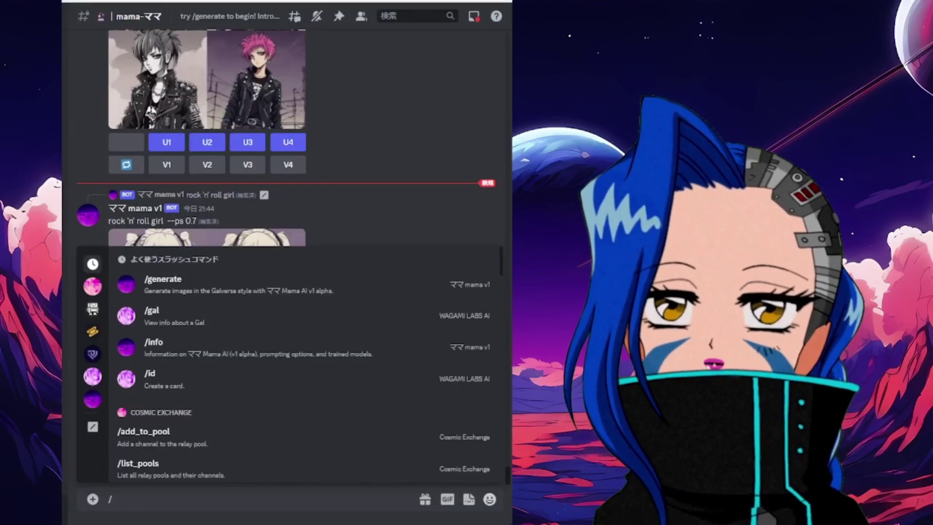
# Step: Dismiss the command suggestions and scroll up to the 'rock 'n' roll girl --ps 0.7' image grid
pyautogui.click(76, 137)
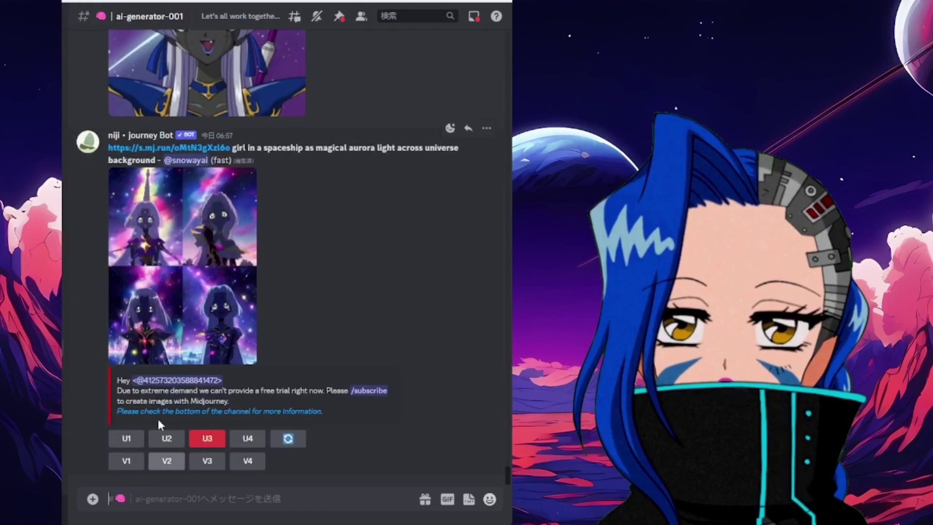
pyautogui.scroll(5, 198, 194)
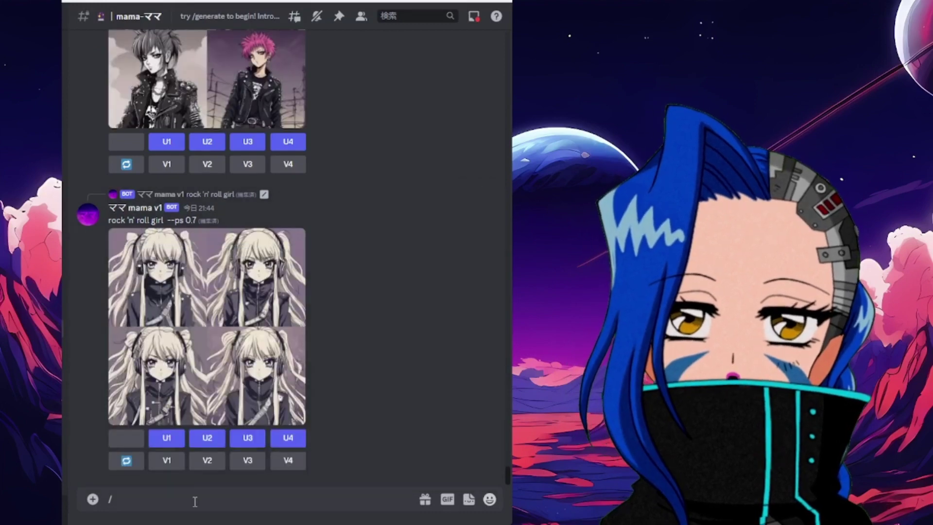
# Step: Send the Mama bot a /generate request with a short one-word girl prompt
pyautogui.click(194, 496)
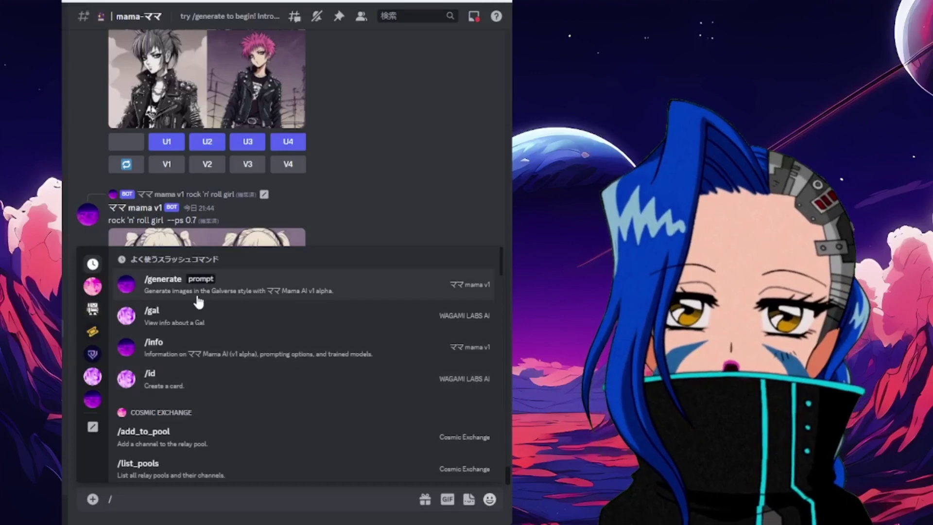
pyautogui.click(173, 291)
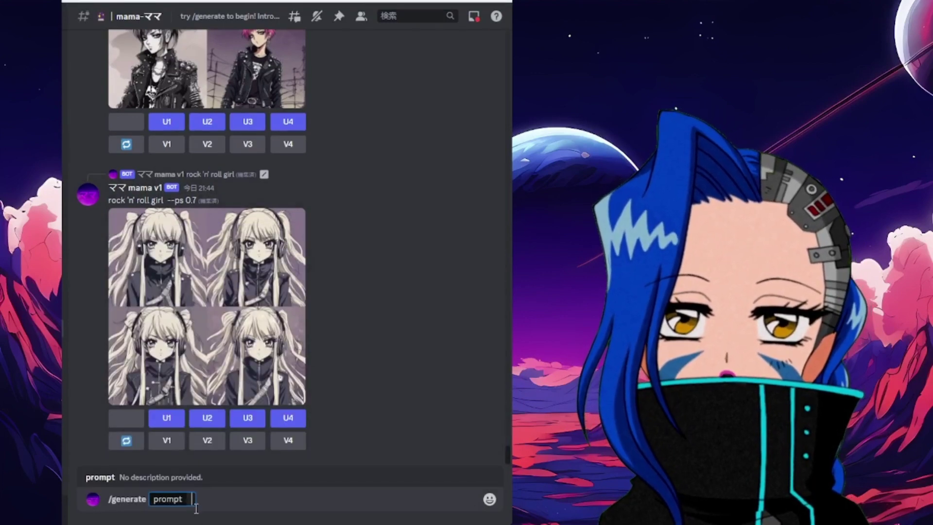
pyautogui.write('girl')
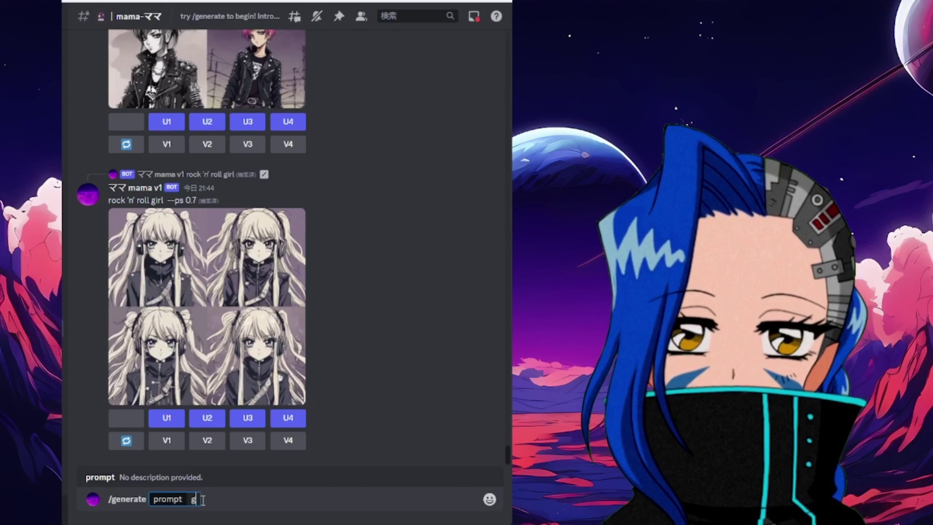
pyautogui.press('Return')
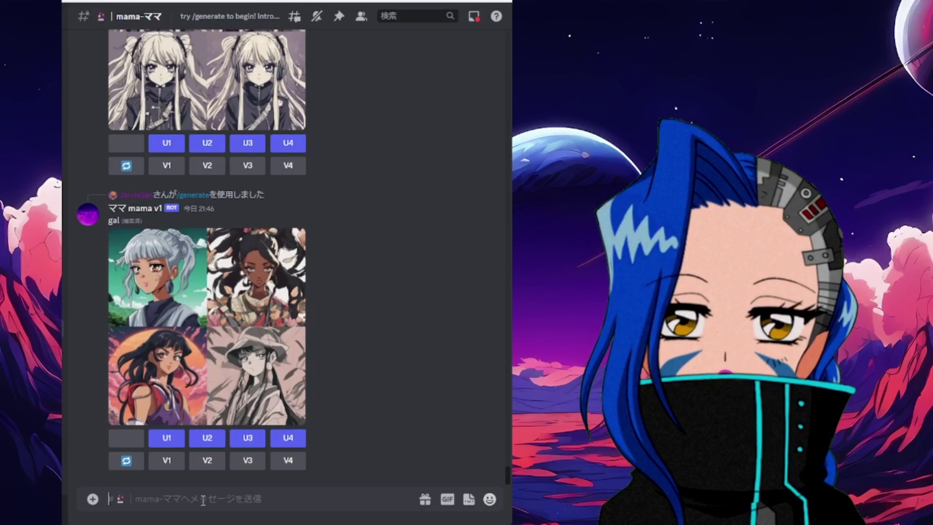
pyautogui.click(192, 350)
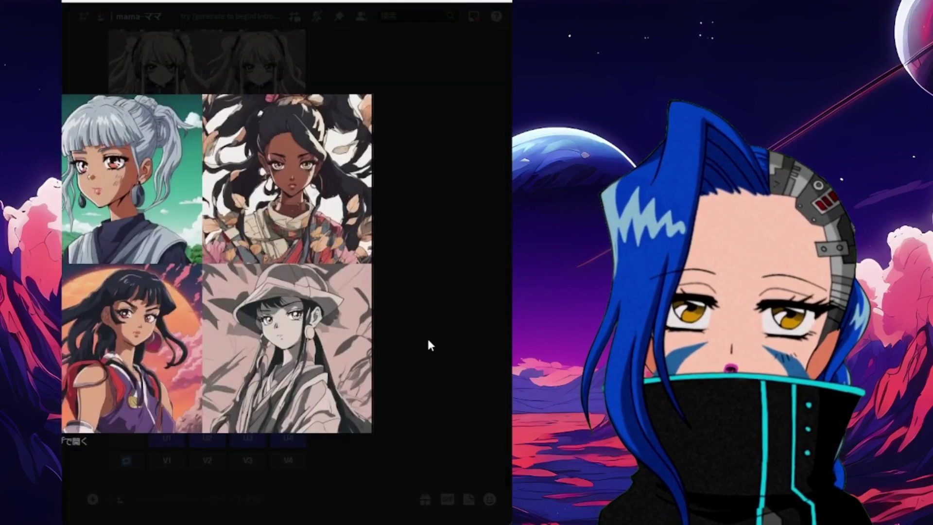
pyautogui.click(426, 345)
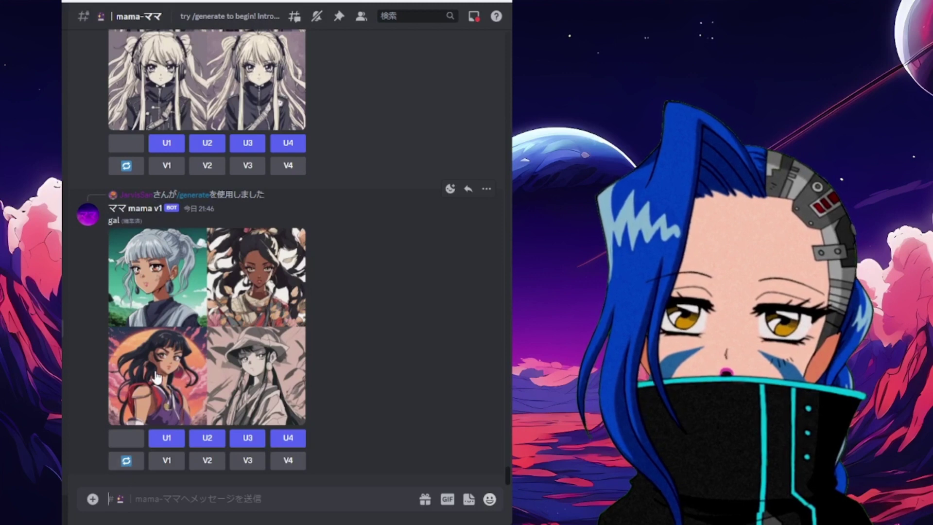
# Step: Reroll the gal grid, upscale its first image with U1, and request V1 variations
pyautogui.click(130, 464)
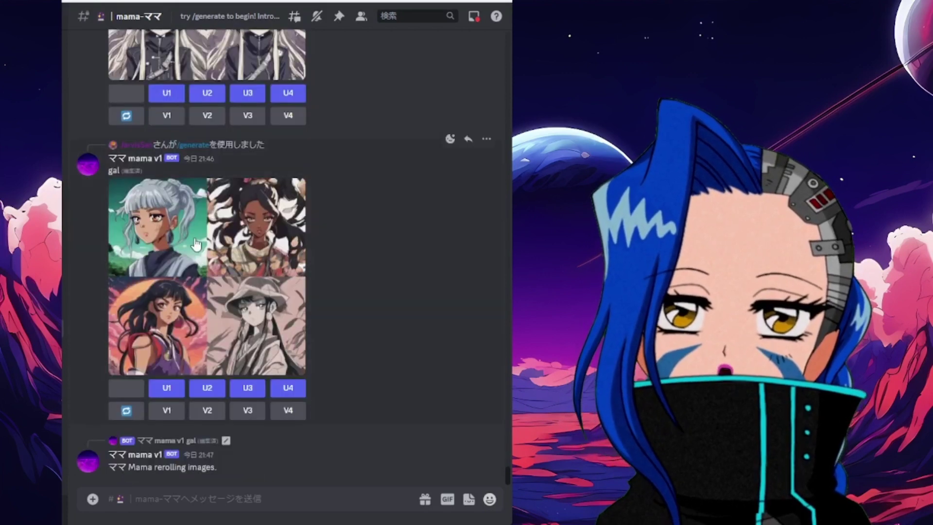
pyautogui.click(165, 392)
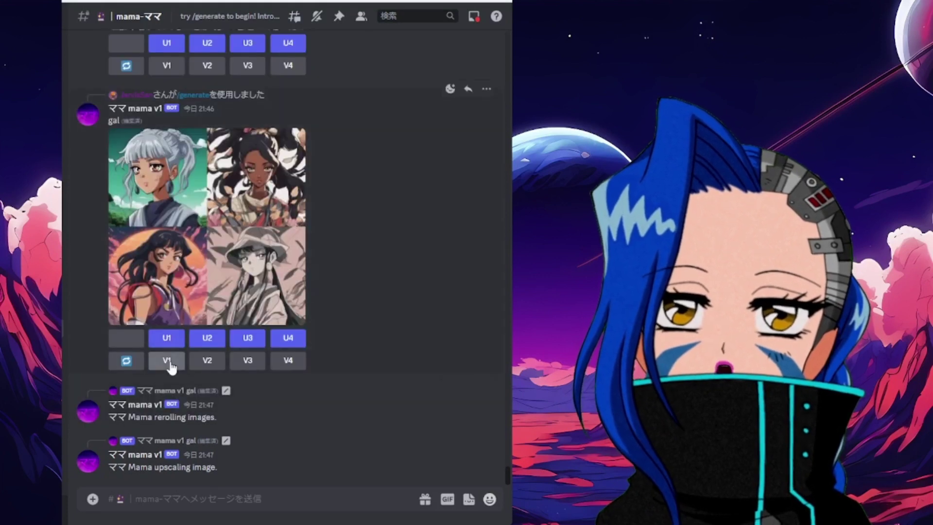
pyautogui.click(167, 362)
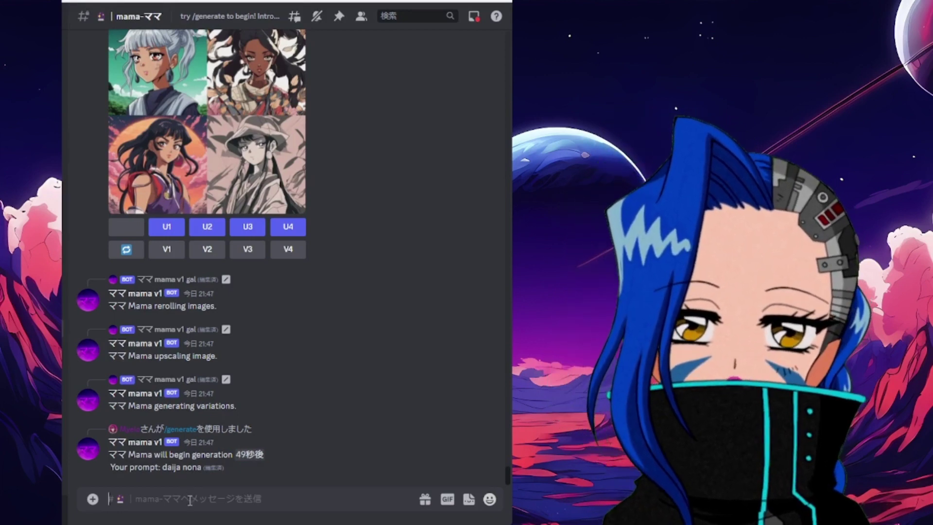
# Step: Submit /generate with 'girl in a hero pose with twin long braids, red orbs in her hair, wearing a blue jump suit'
pyautogui.write('/')
pyautogui.press('Return')
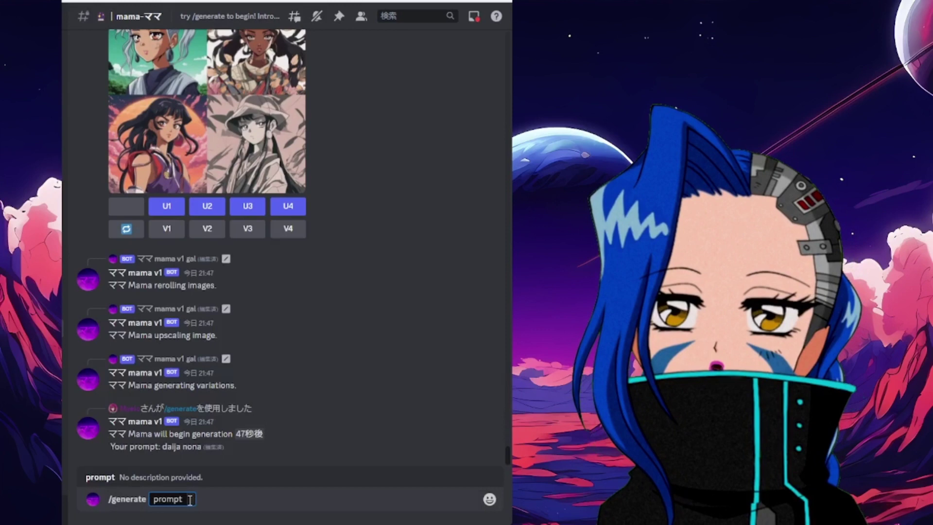
pyautogui.write('g')
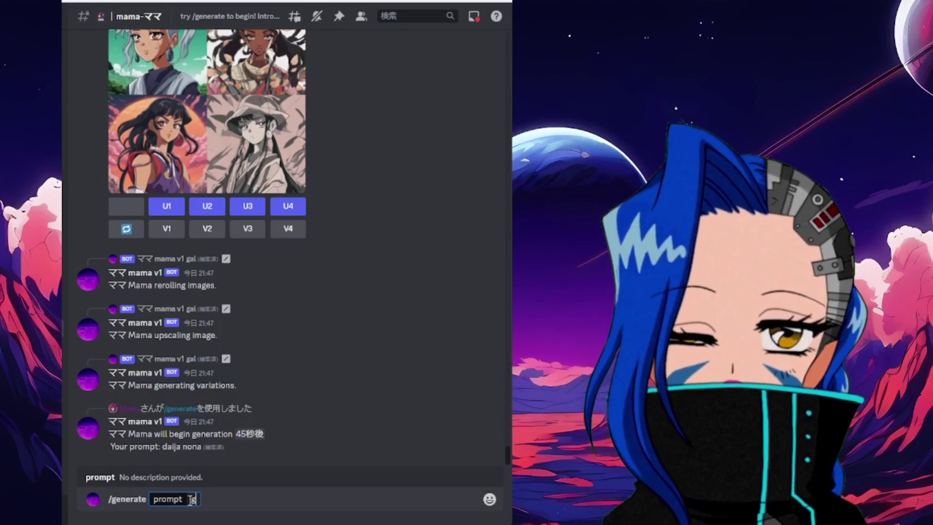
pyautogui.write('irl')
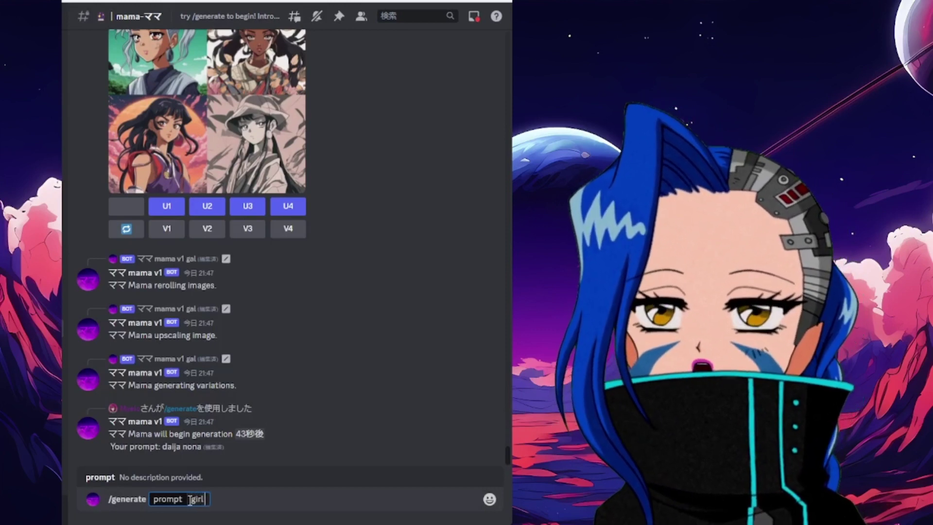
pyautogui.write(' in a')
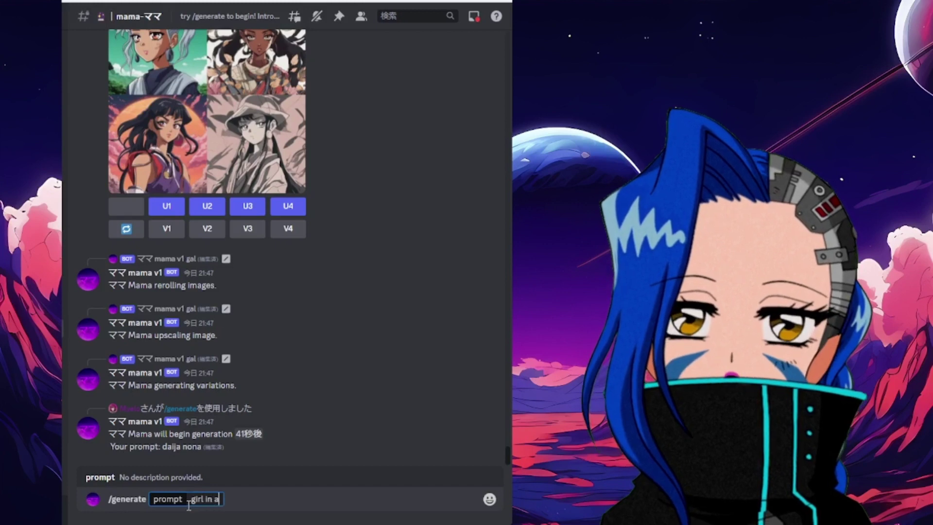
pyautogui.write(' hero p')
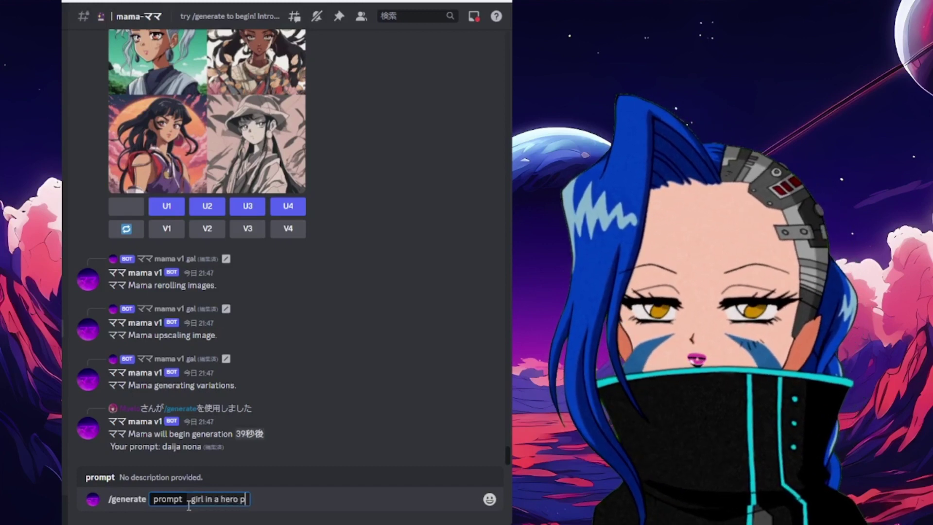
pyautogui.write('ose wi')
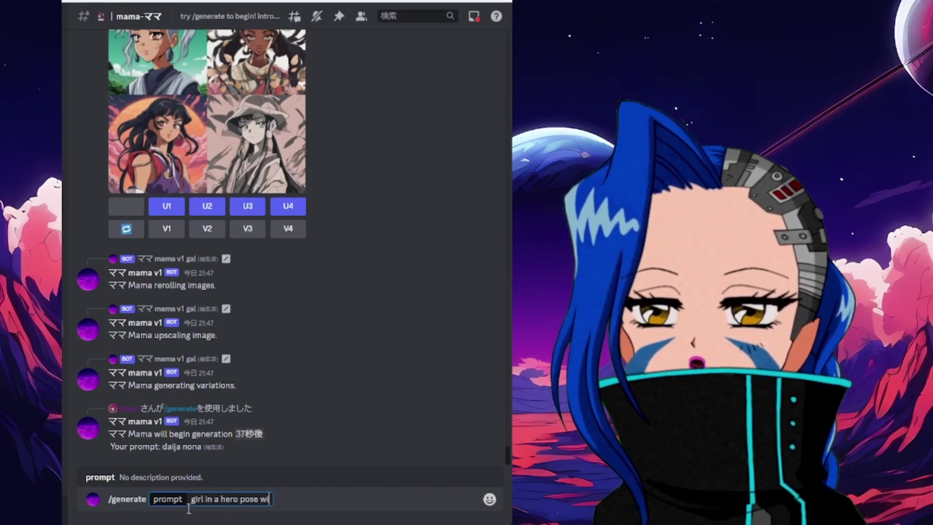
pyautogui.write('th twin')
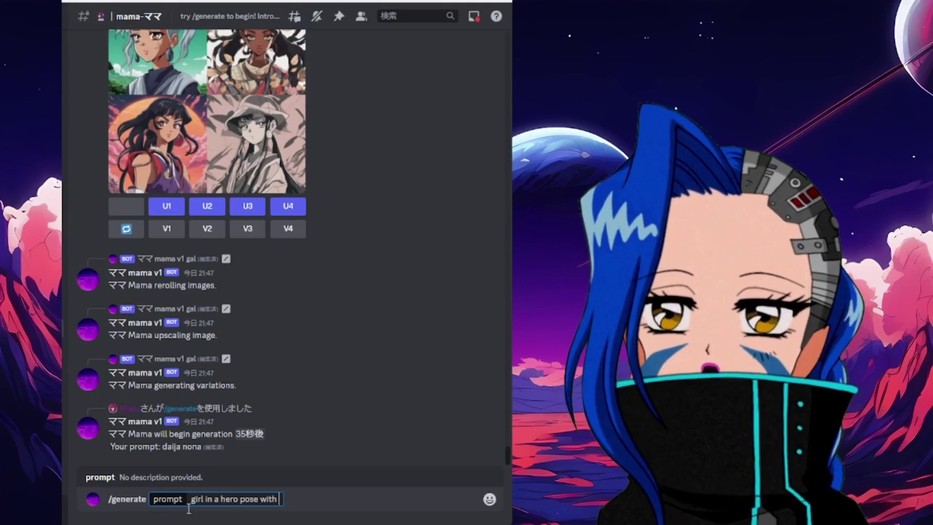
pyautogui.write(' long bra')
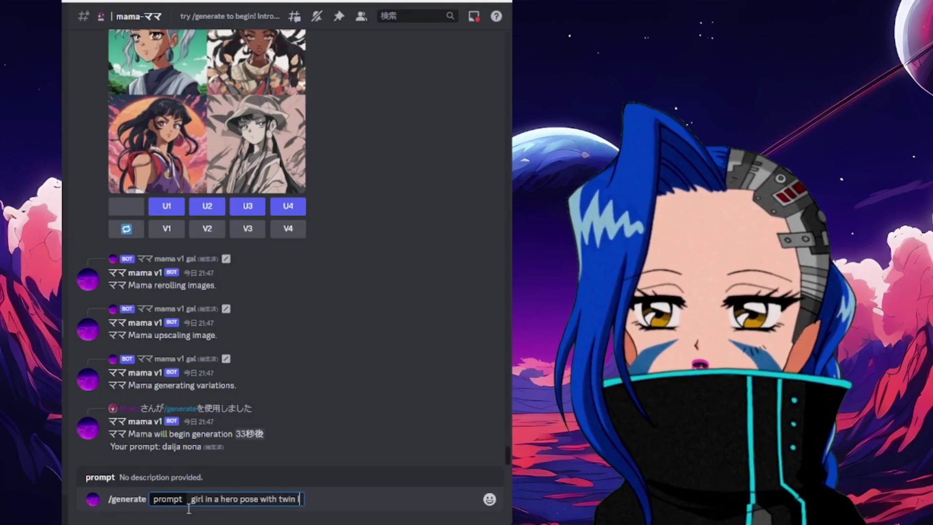
pyautogui.write('ids')
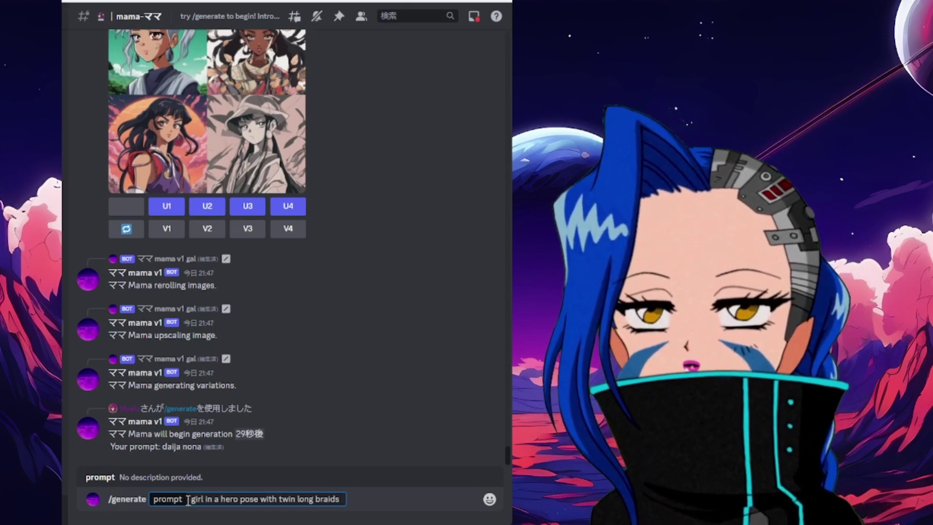
pyautogui.write(' red')
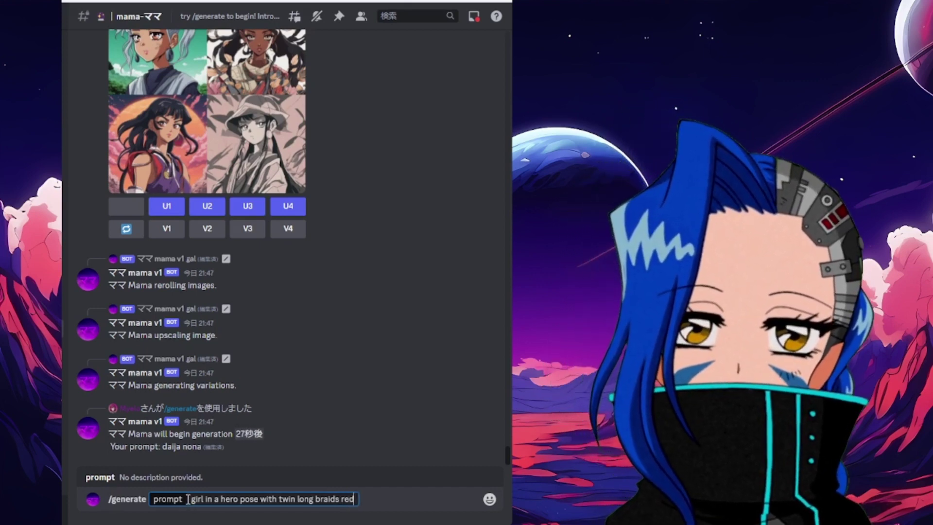
pyautogui.write(' orbs in her ')
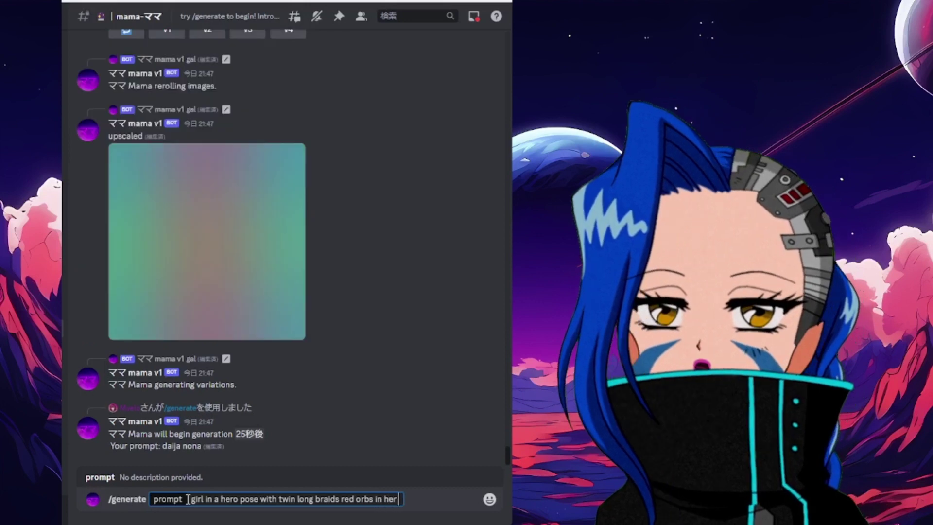
pyautogui.write('hair ,')
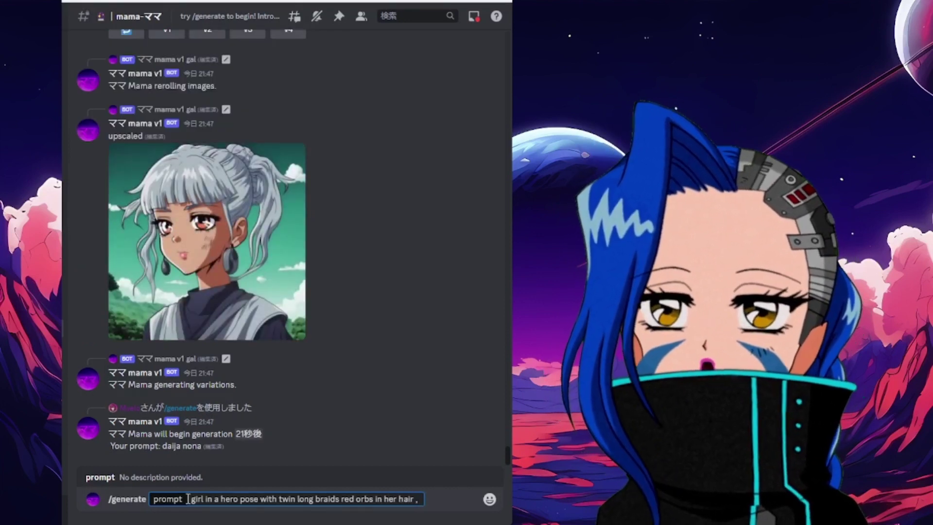
pyautogui.write(' w')
pyautogui.write('e')
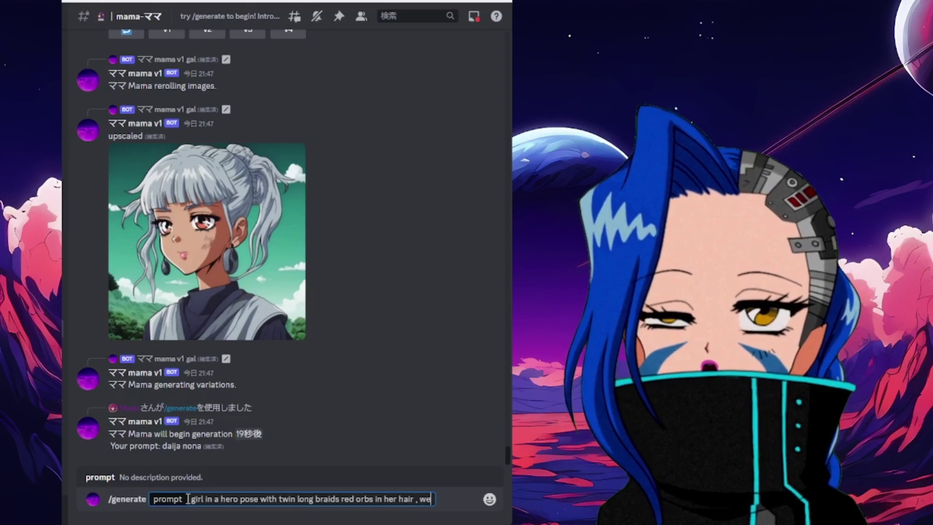
pyautogui.write('aring a b')
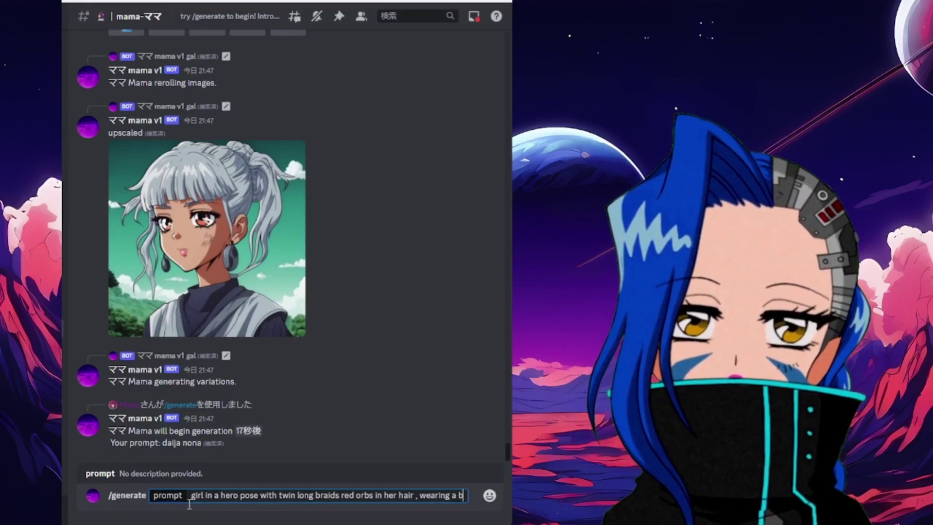
pyautogui.write('lue ju')
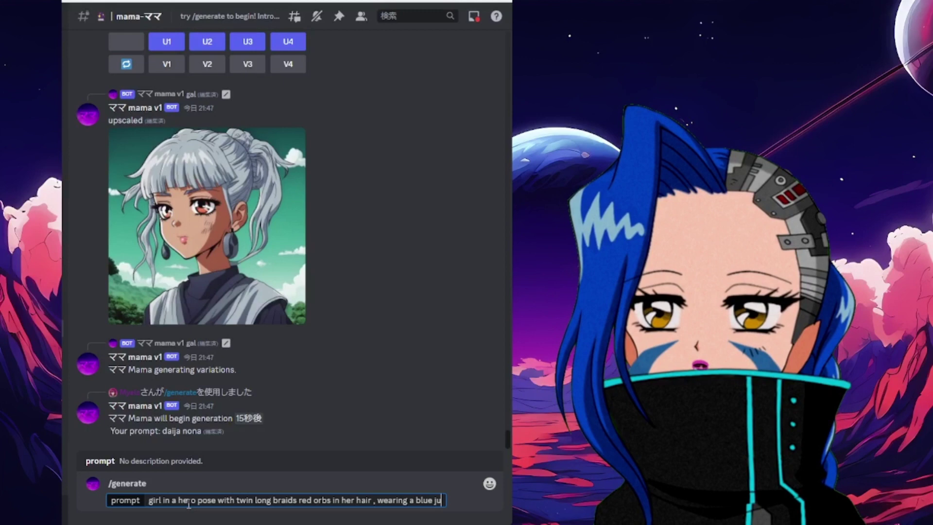
pyautogui.write('mp suit wi')
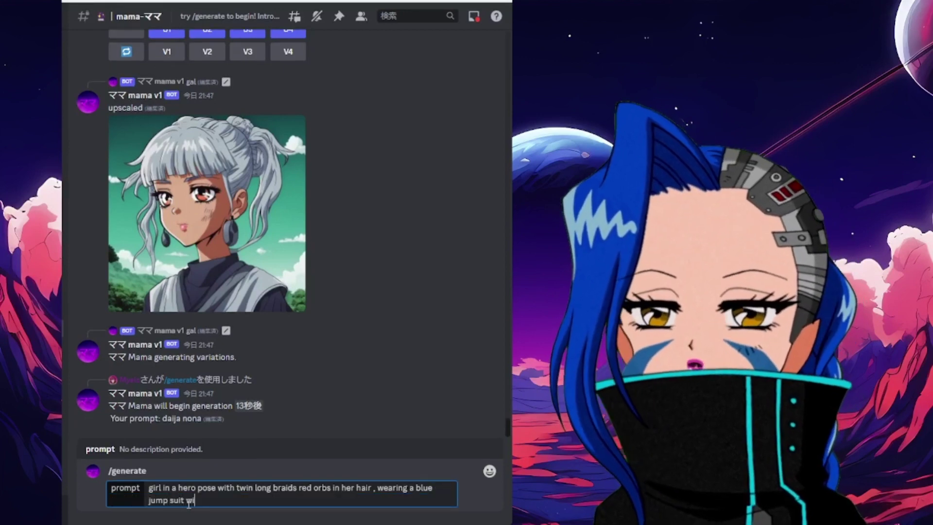
pyautogui.write('th a red or')
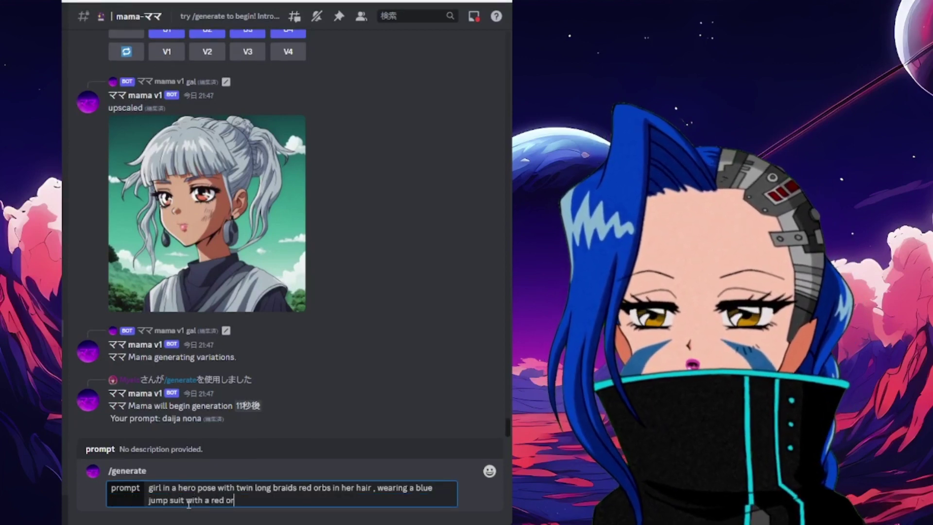
pyautogui.write('b in her ')
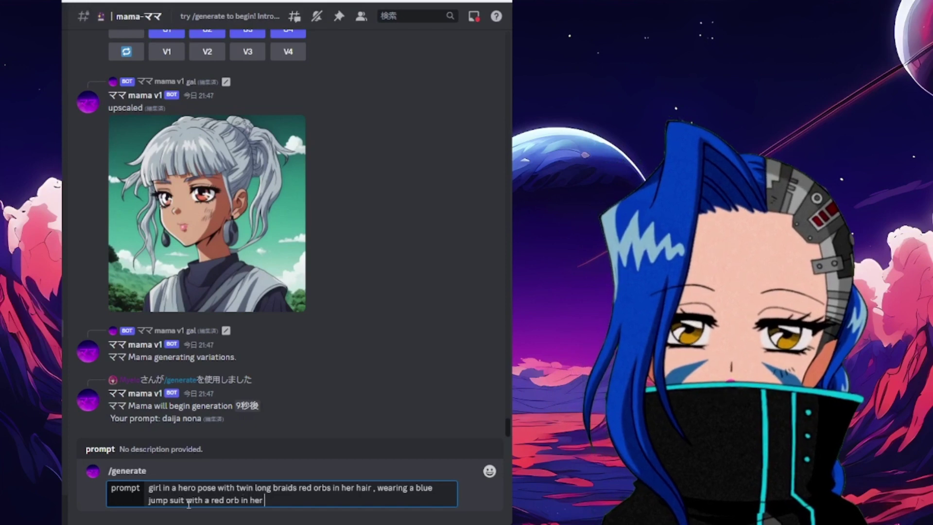
pyautogui.write('chest')
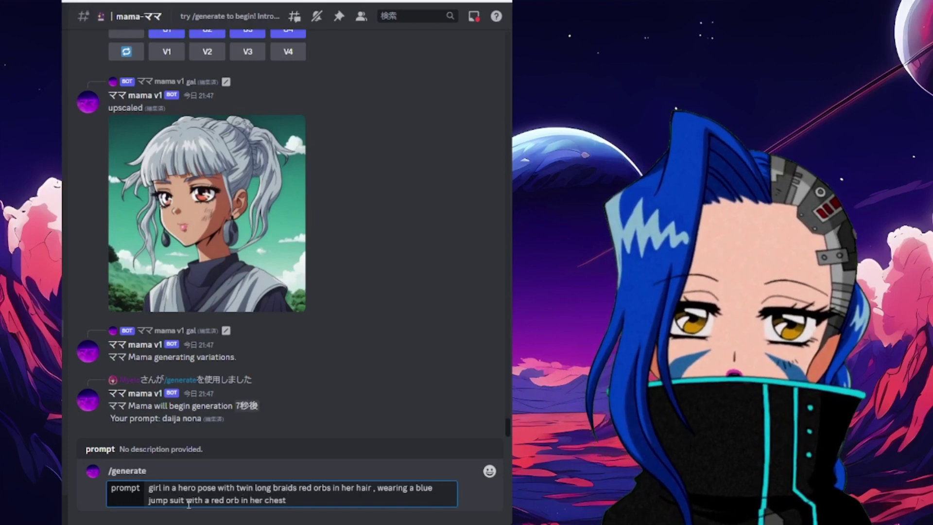
pyautogui.press('Return')
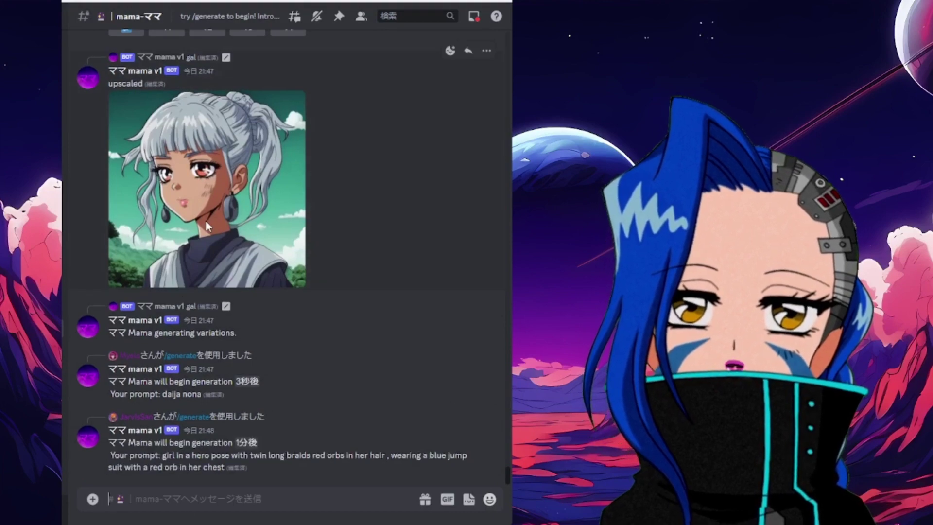
pyautogui.scroll(5, 206, 220)
pyautogui.scroll(-4, 209, 371)
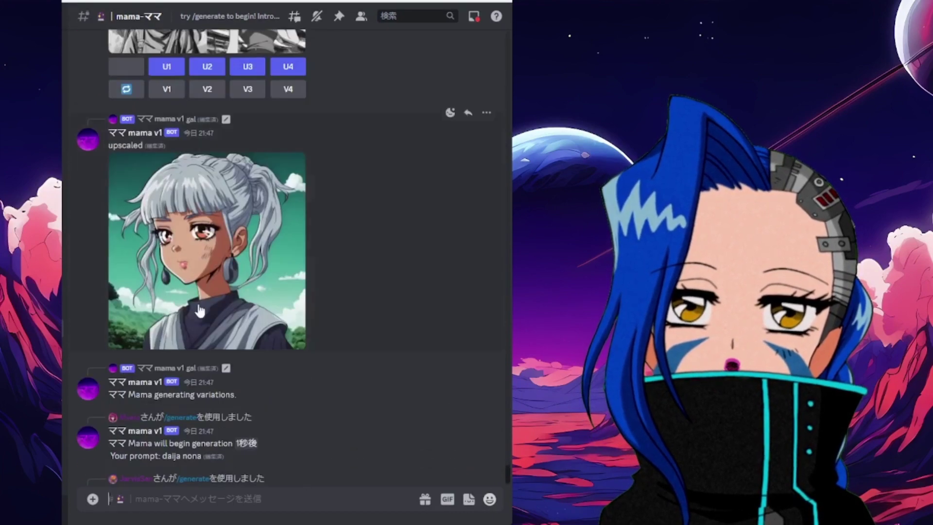
pyautogui.click(199, 311)
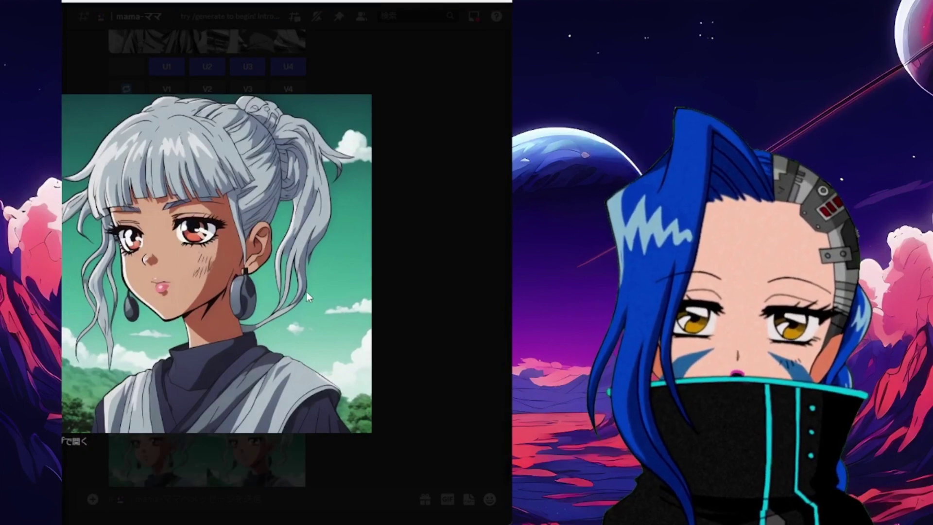
pyautogui.click(388, 297)
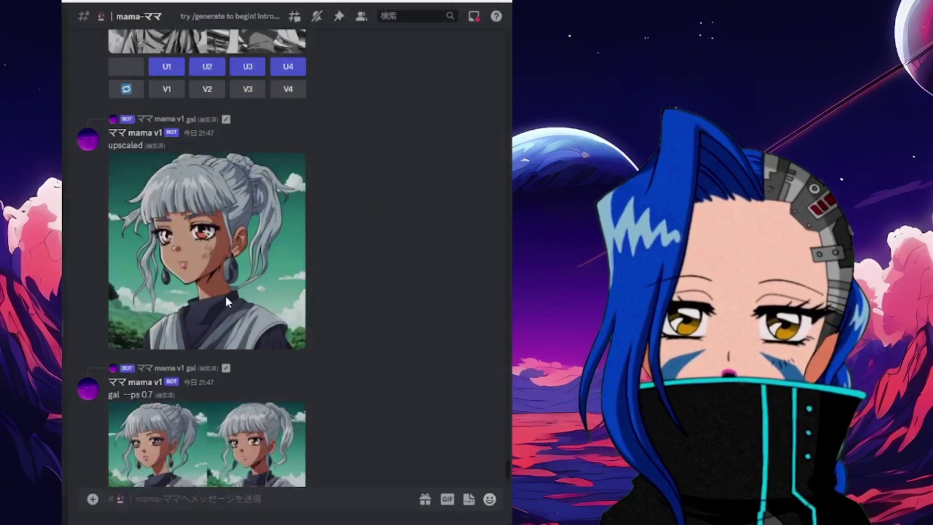
pyautogui.click(226, 296)
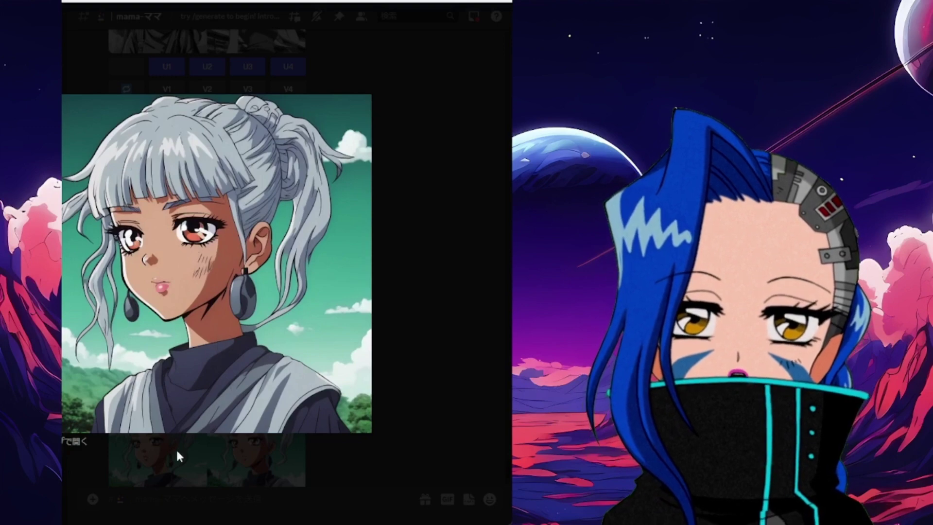
pyautogui.click(424, 238)
# Step: Enlarge the gal --ps 0.7 variations grid twice to inspect it, closing the viewer each time
pyautogui.scroll(2, 322, 276)
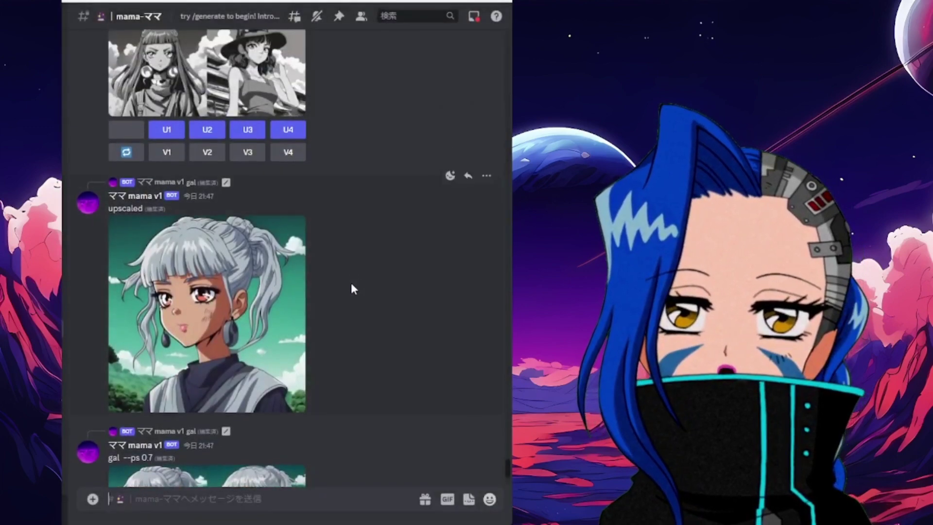
pyautogui.scroll(-3, 351, 301)
pyautogui.scroll(-5, 320, 340)
pyautogui.click(223, 204)
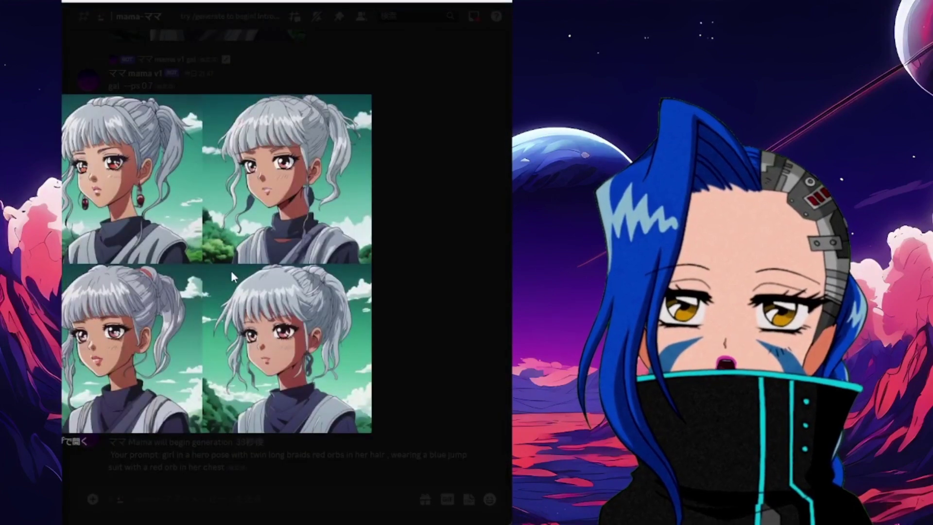
pyautogui.click(441, 292)
pyautogui.scroll(5, 255, 214)
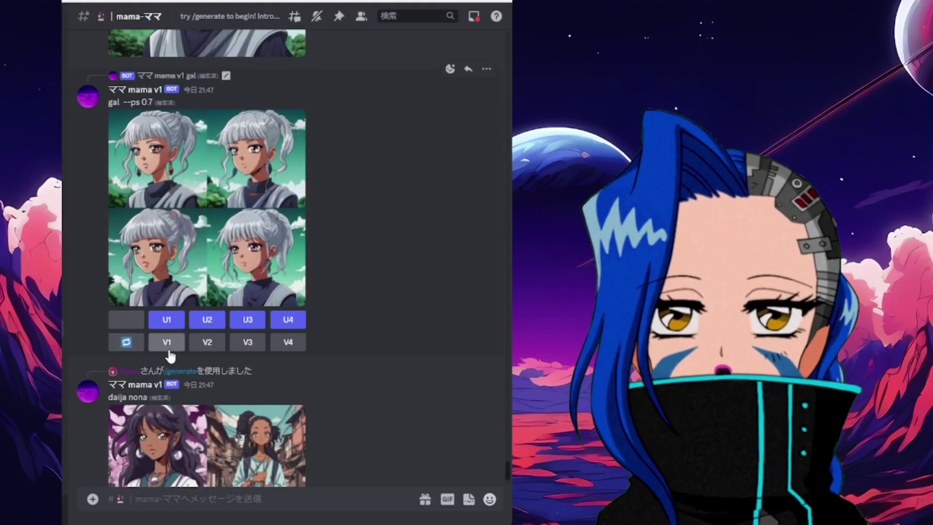
pyautogui.click(188, 244)
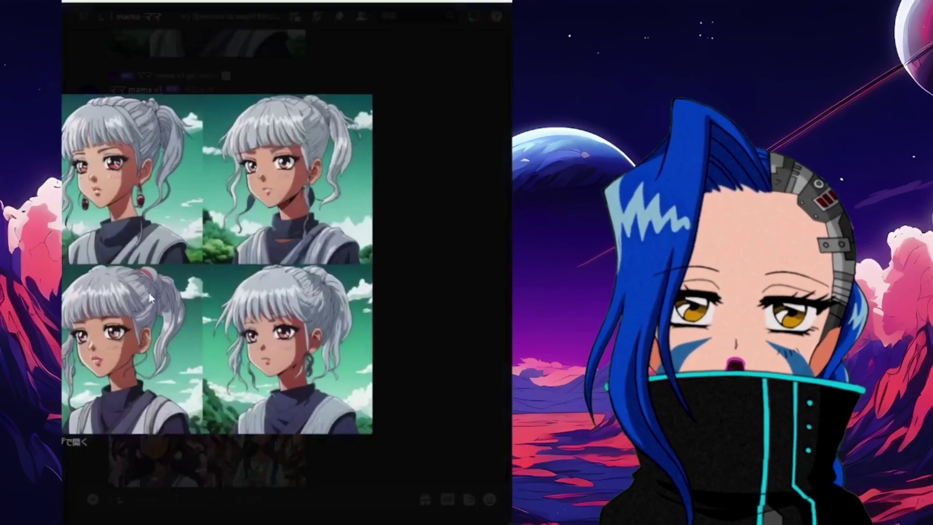
pyautogui.press('Escape')
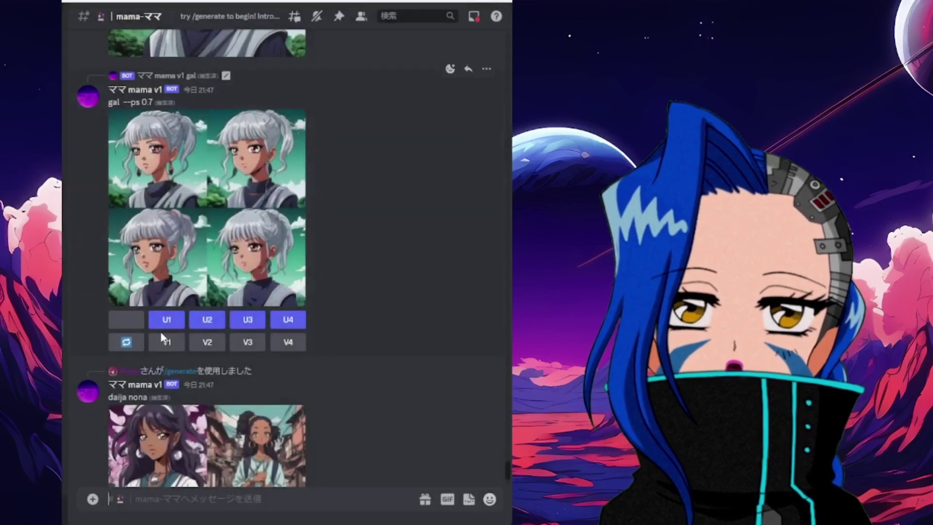
# Step: Scroll down to the finished hero-pose grid of red-braided girls in blue jumpsuits
pyautogui.scroll(-5, 206, 261)
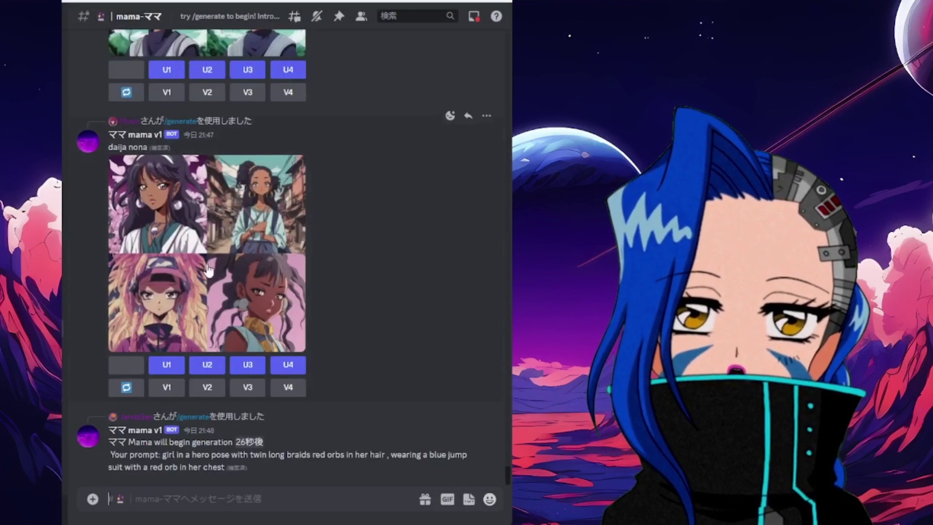
pyautogui.scroll(1, 187, 264)
pyautogui.scroll(5, 187, 263)
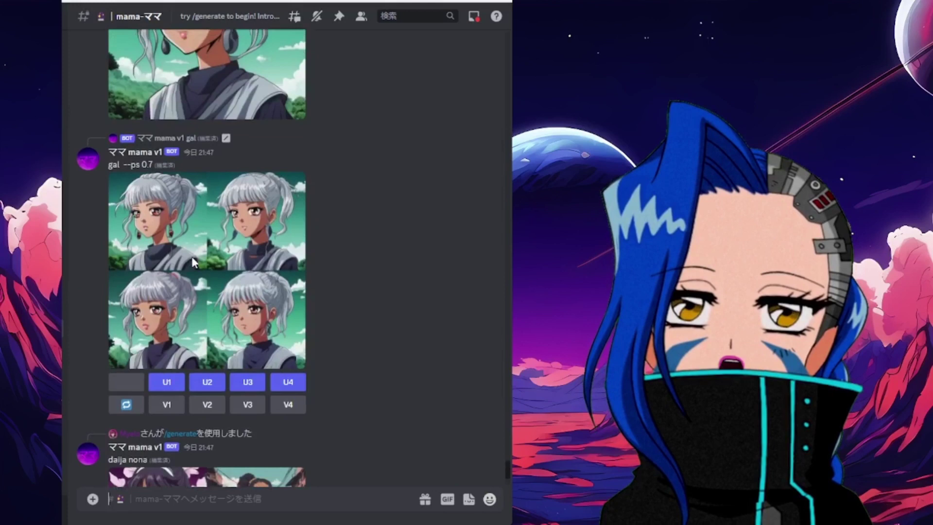
pyautogui.scroll(-5, 187, 263)
pyautogui.scroll(1, 214, 287)
pyautogui.scroll(-1, 228, 316)
pyautogui.scroll(-1, 237, 336)
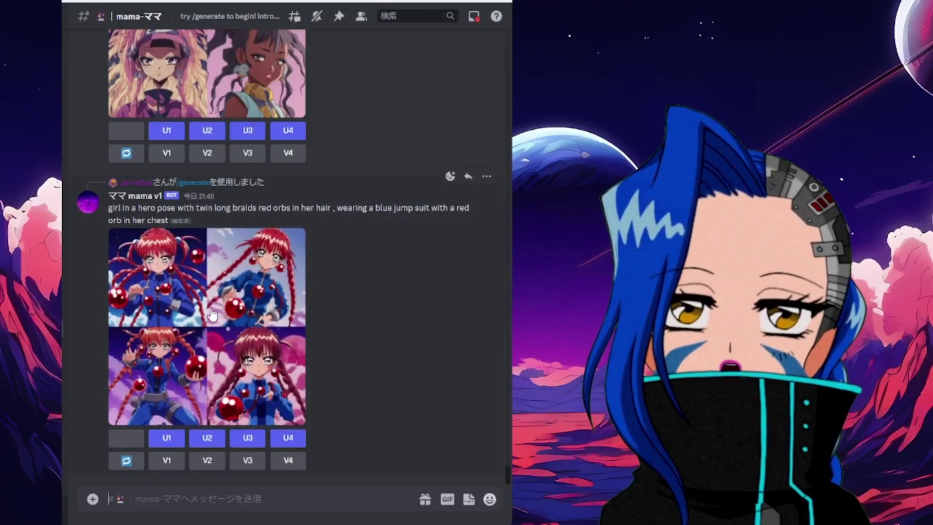
# Step: Preview the hero-pose grid, then upscale image 2 with U2 and make V3 variations of image 3
pyautogui.click(208, 324)
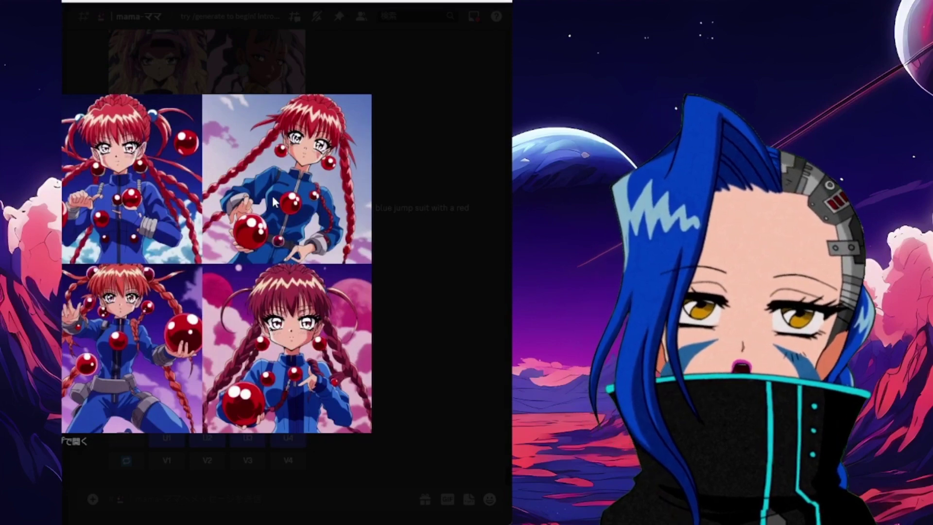
pyautogui.click(372, 256)
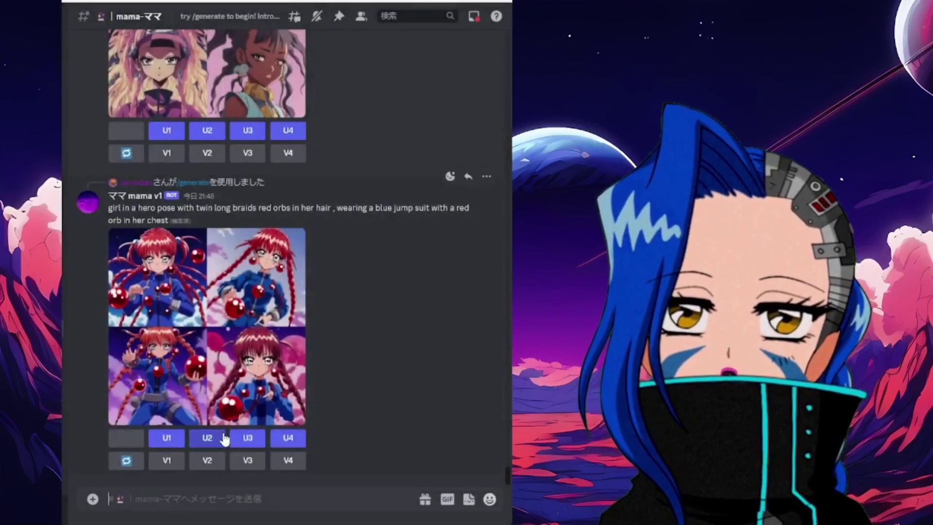
pyautogui.click(216, 439)
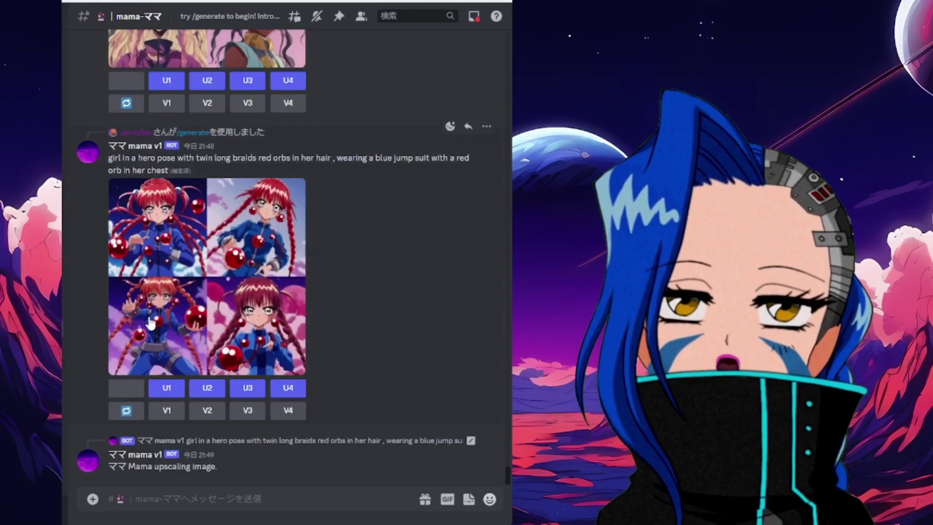
pyautogui.click(248, 411)
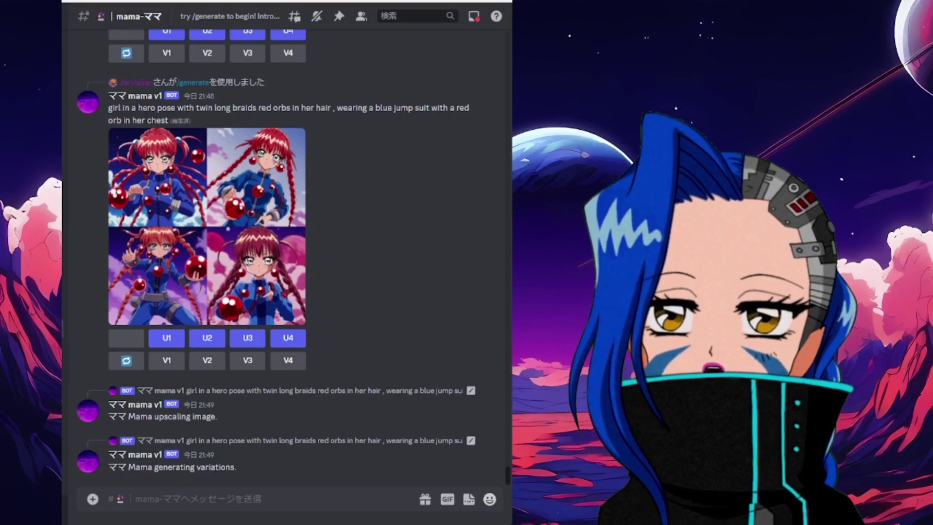
# Step: Paste and send image.png of the masked red-jacket figure, then preview it enlarged
pyautogui.hotkey('ctrl', 'v')
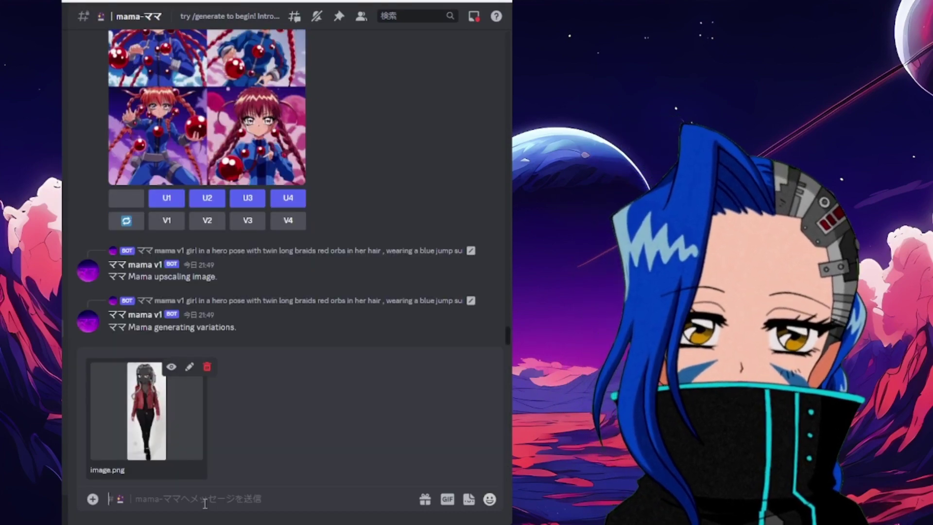
pyautogui.press('Return')
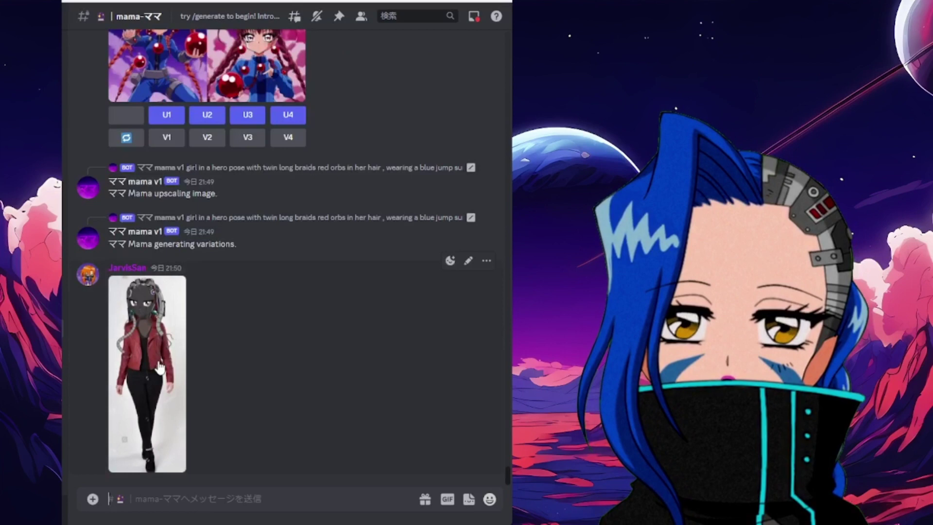
pyautogui.click(161, 368)
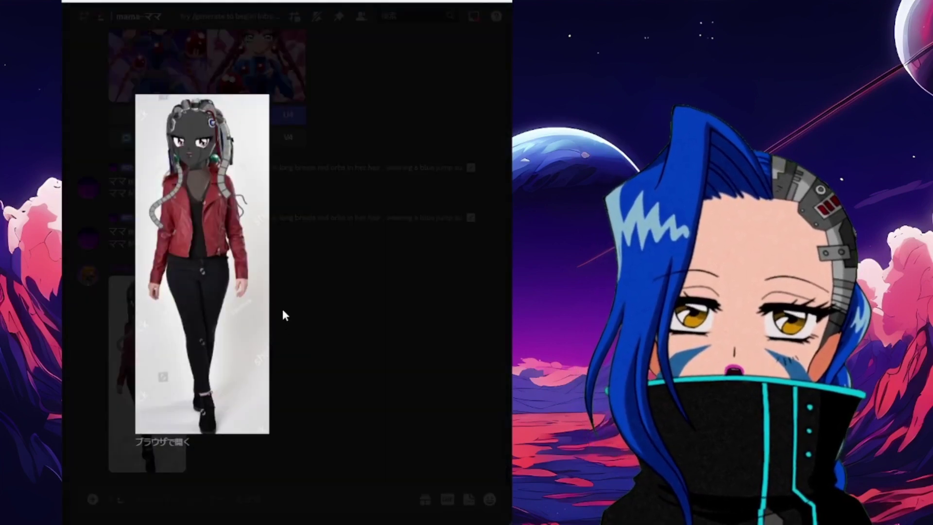
pyautogui.click(307, 473)
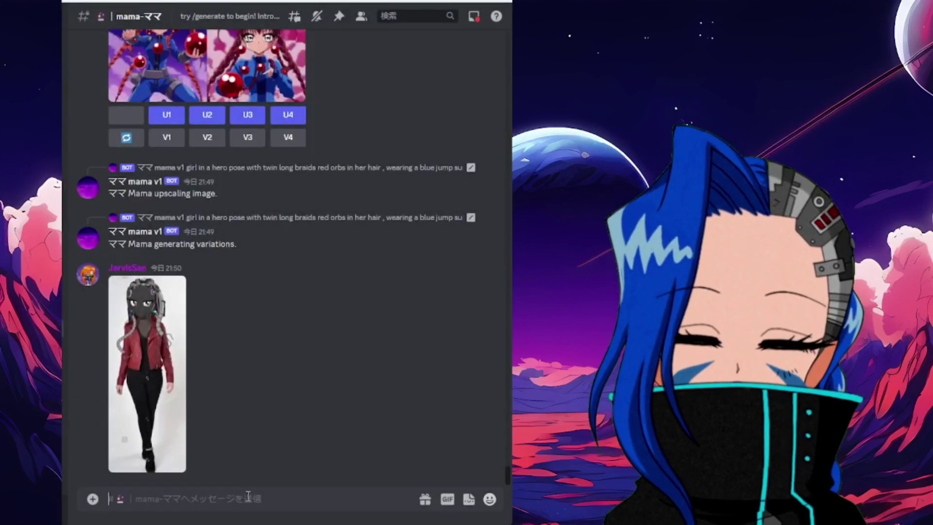
# Step: Compose /generate with the image link plus 'a girl with dark grey skin and dreadlocks wearing a red jacket walking'
pyautogui.write('/')
pyautogui.press('Return')
pyautogui.hotkey('ctrl', 'v')
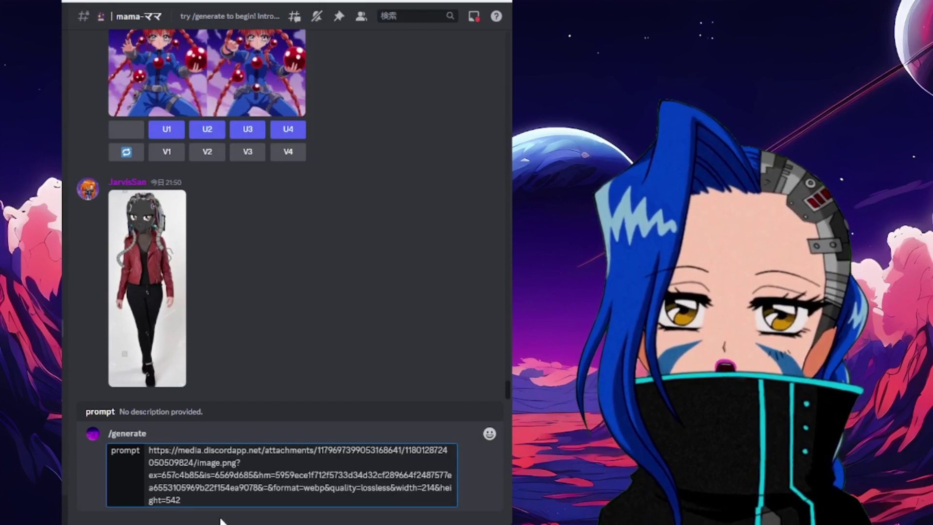
pyautogui.write(' a g')
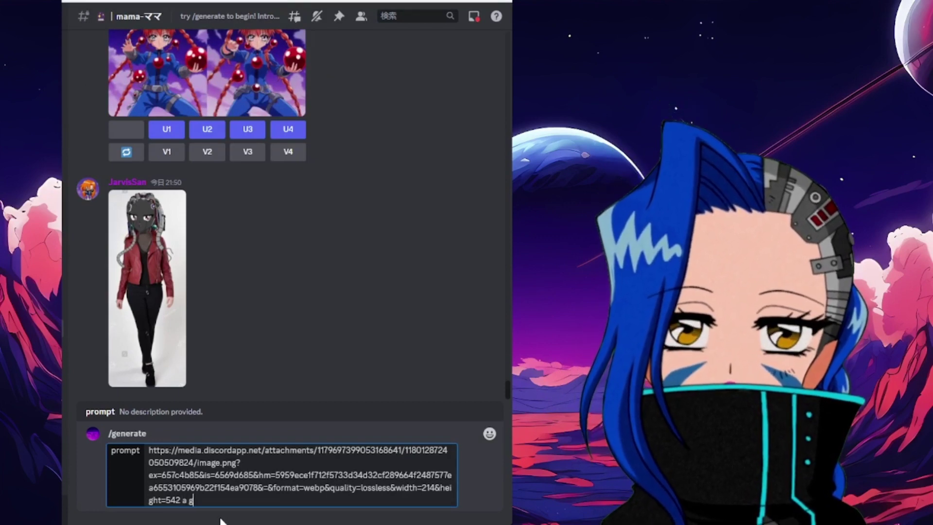
pyautogui.write('irl with dark grey')
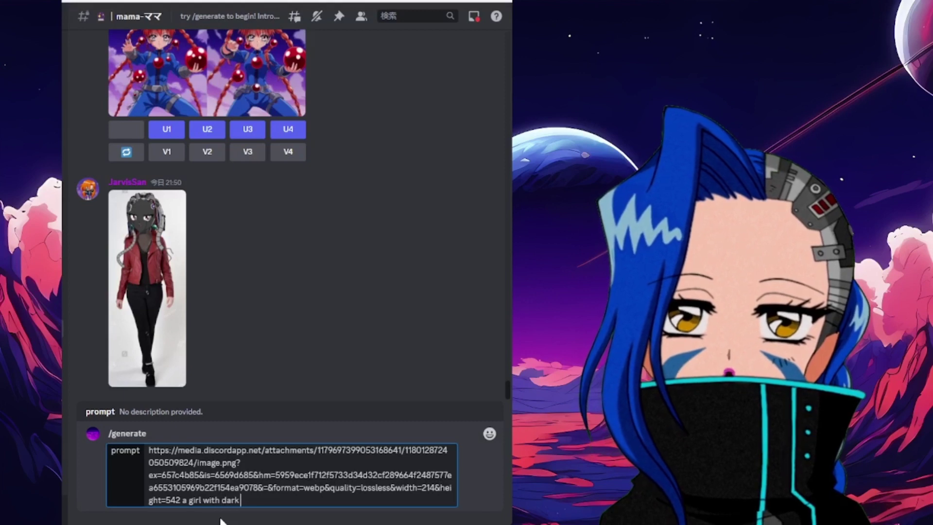
pyautogui.press('BackSpace')
pyautogui.press('BackSpace')
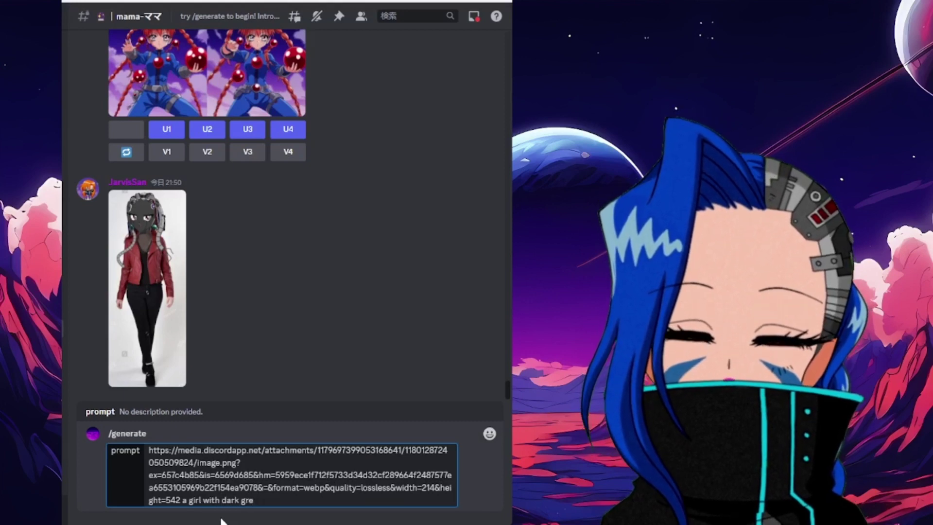
pyautogui.write('y skin ahd')
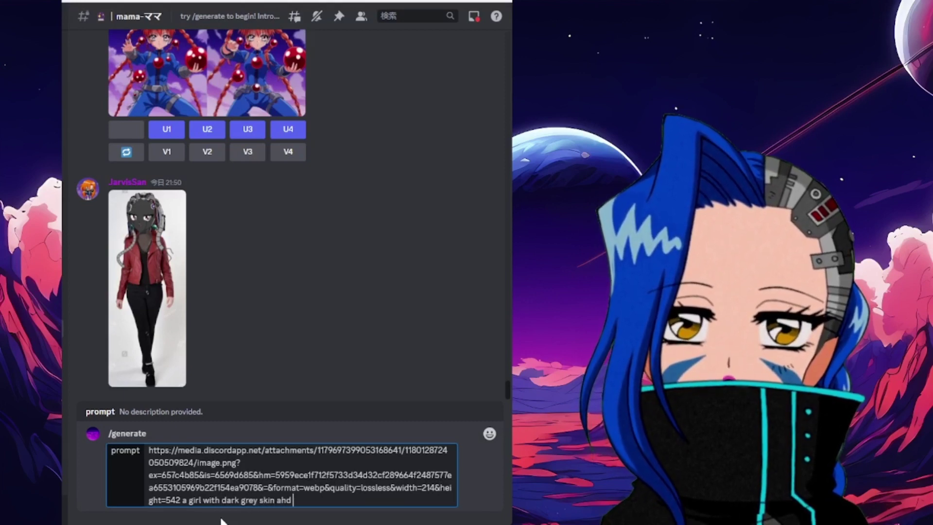
pyautogui.press('BackSpace')
pyautogui.press('BackSpace')
pyautogui.write('nd ')
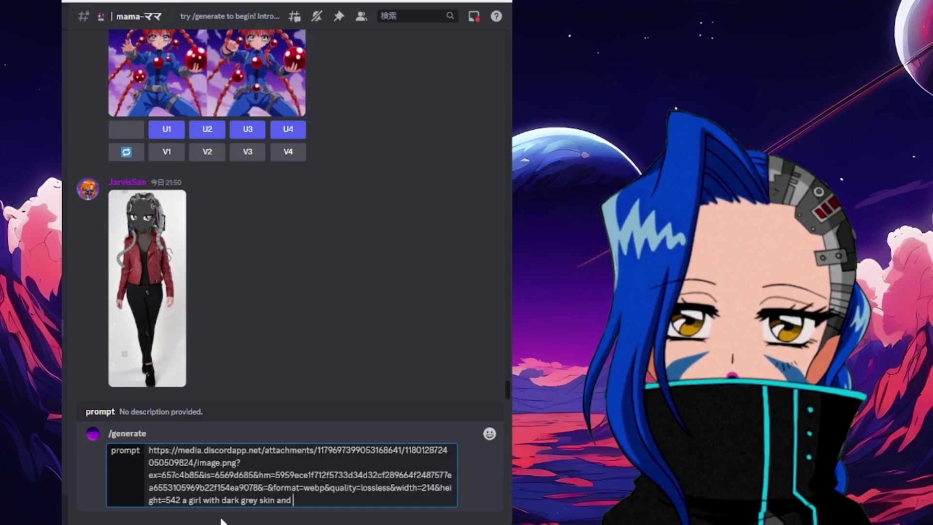
pyautogui.write('dreadl')
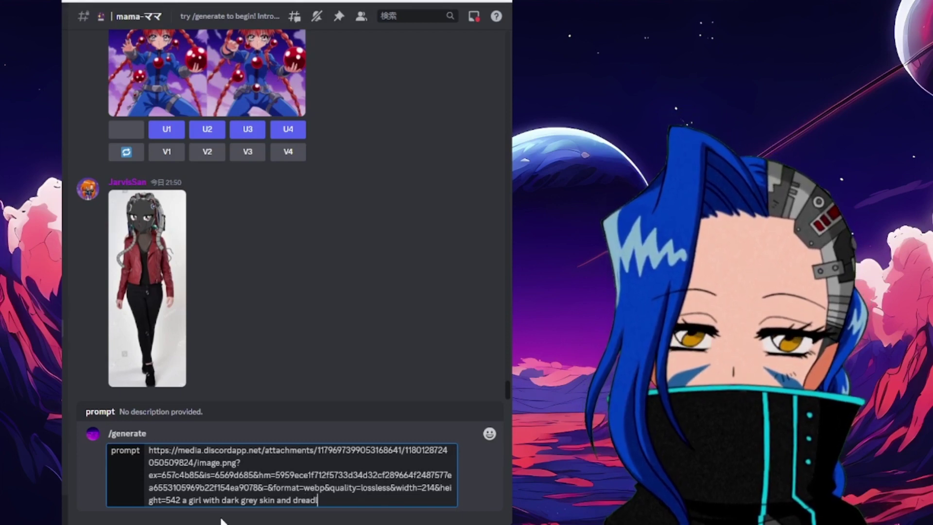
pyautogui.write('ocks wearing a red')
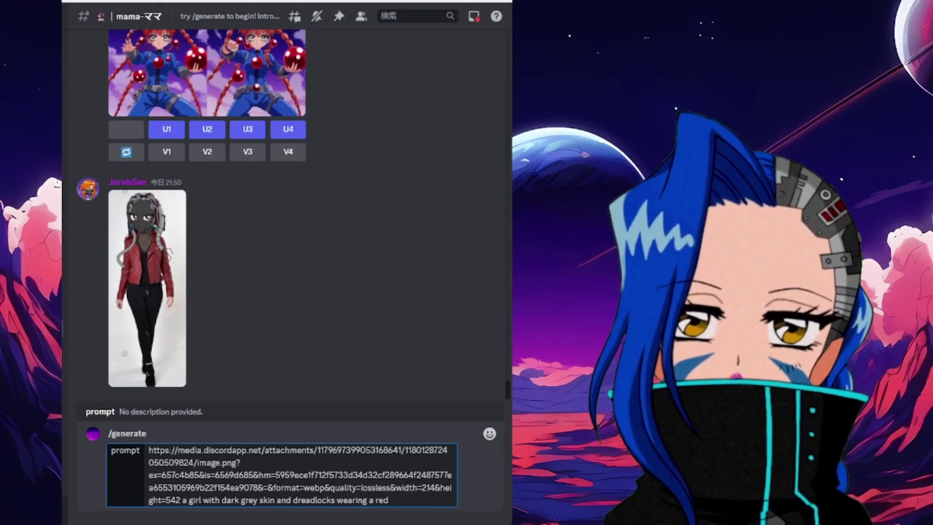
pyautogui.write(' jacket w')
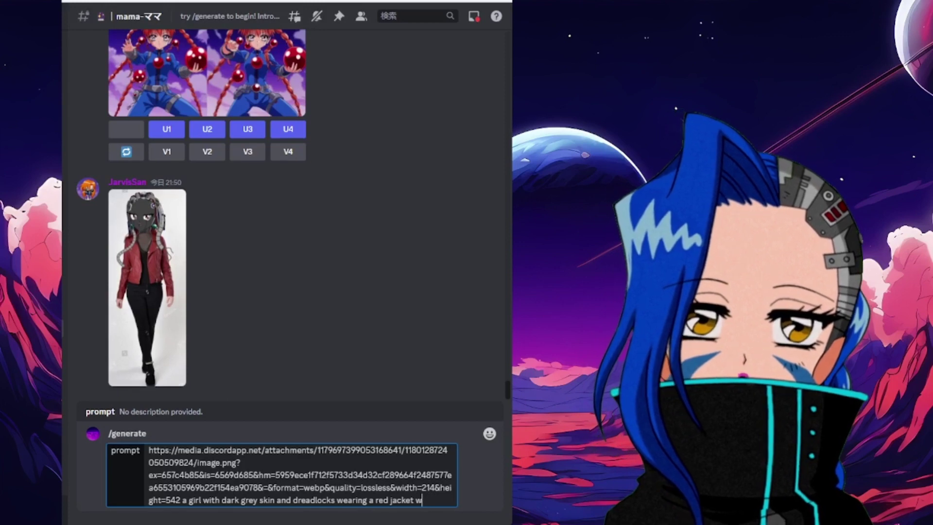
pyautogui.write('alking')
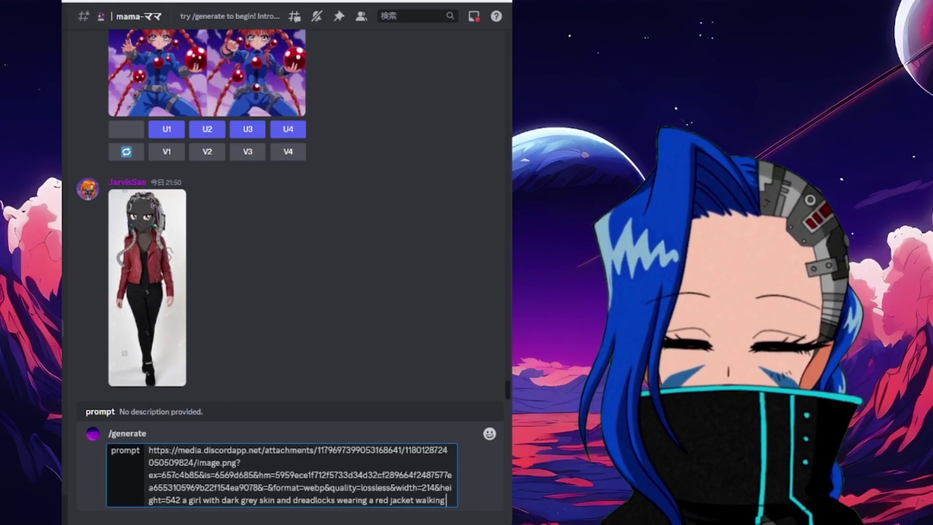
pyautogui.moveTo(450, 501)
pyautogui.mouseDown()
pyautogui.moveTo(150, 469)
pyautogui.moveTo(139, 454)
pyautogui.mouseUp()
pyautogui.hotkey('ctrl', 'c')
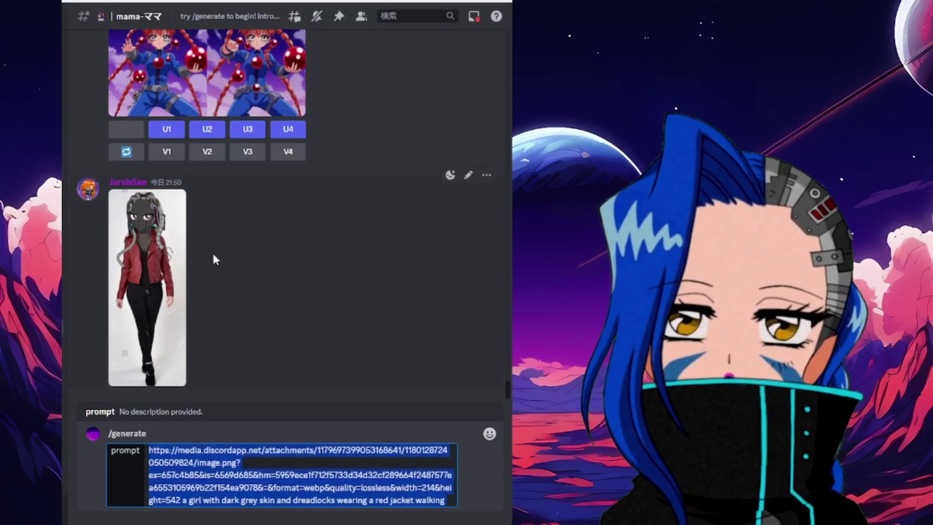
pyautogui.click(447, 500)
# Step: Send the dreadlocked girl request, start another /generate with the same pasted prompt, and preview the reference image
pyautogui.press('Return')
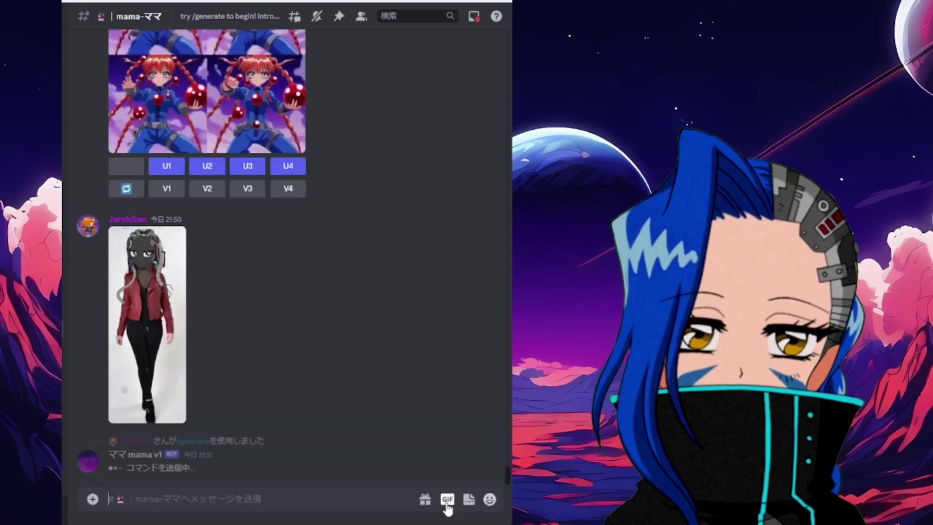
pyautogui.write('/')
pyautogui.press('Return')
pyautogui.hotkey('ctrl', 'v')
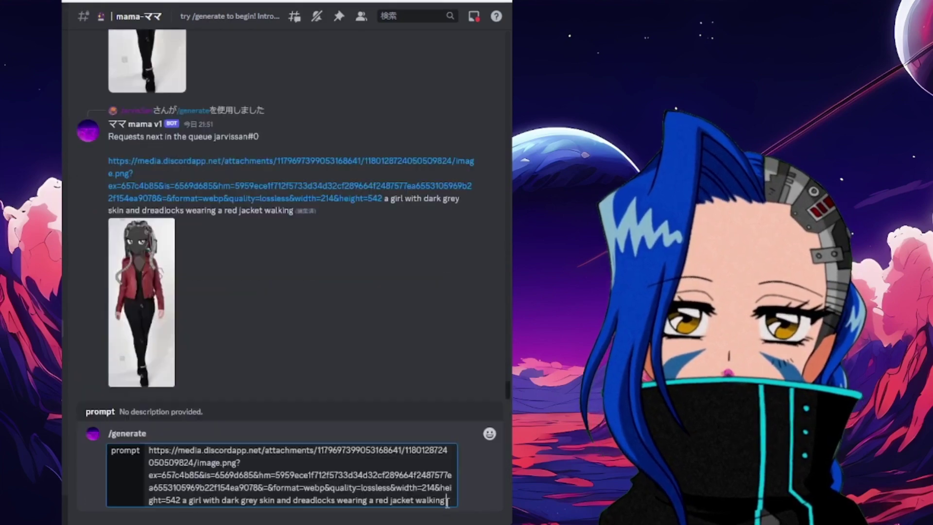
pyautogui.click(164, 268)
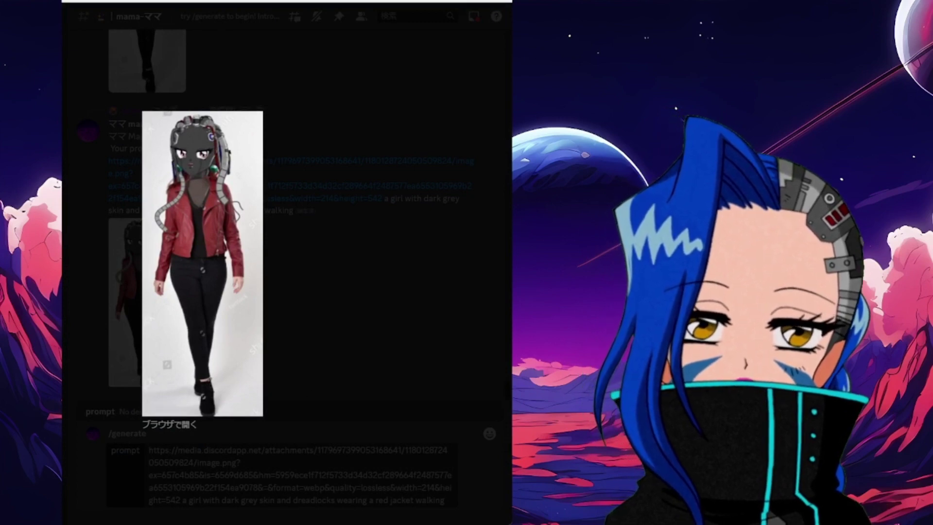
pyautogui.click(280, 284)
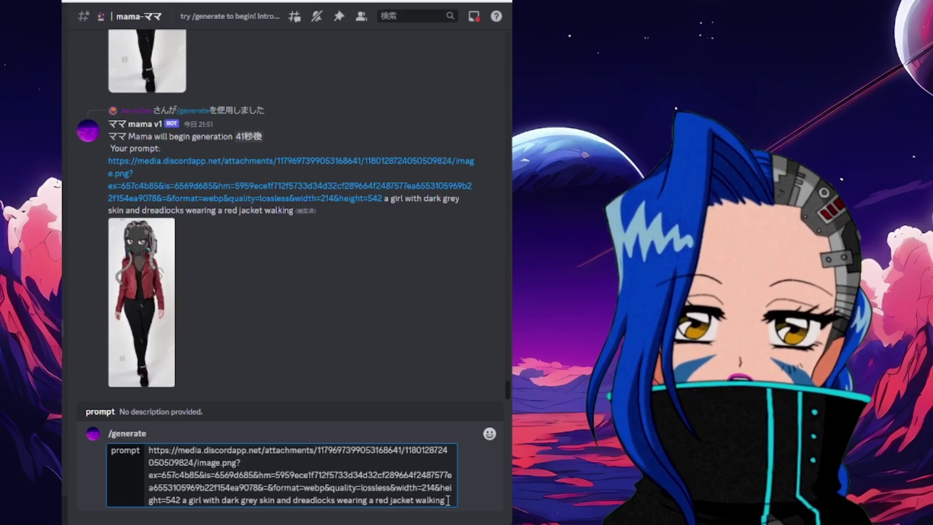
# Step: Append --ar 1:3 to the prompt, submit it, and preview the resulting grid
pyautogui.write('--')
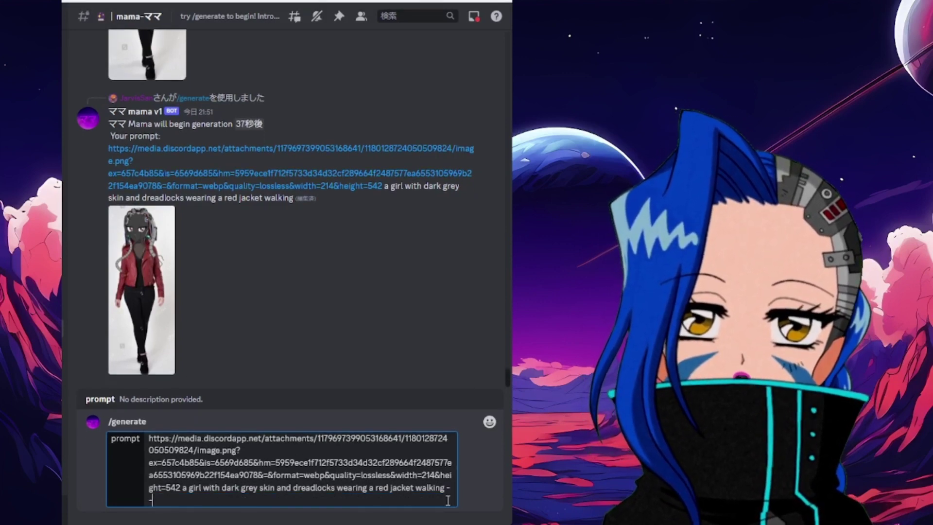
pyautogui.write('ar')
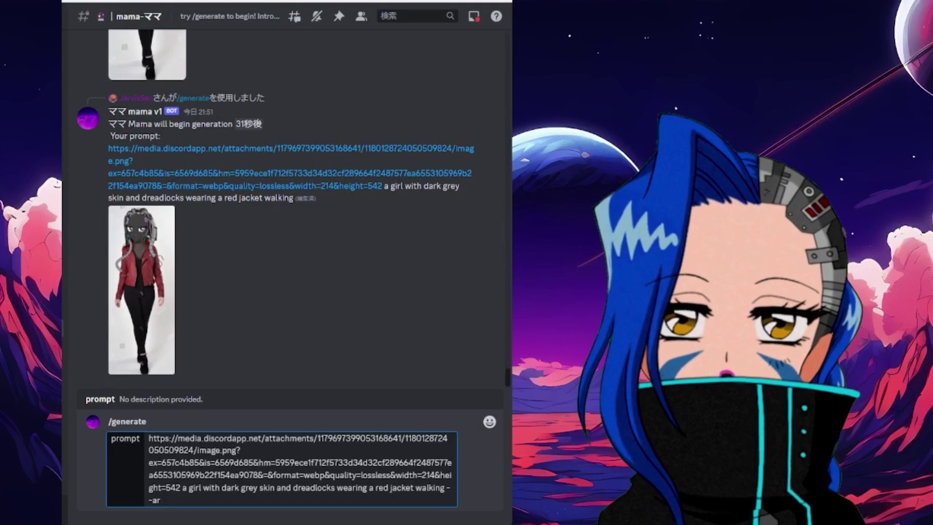
pyautogui.write(' 1:3')
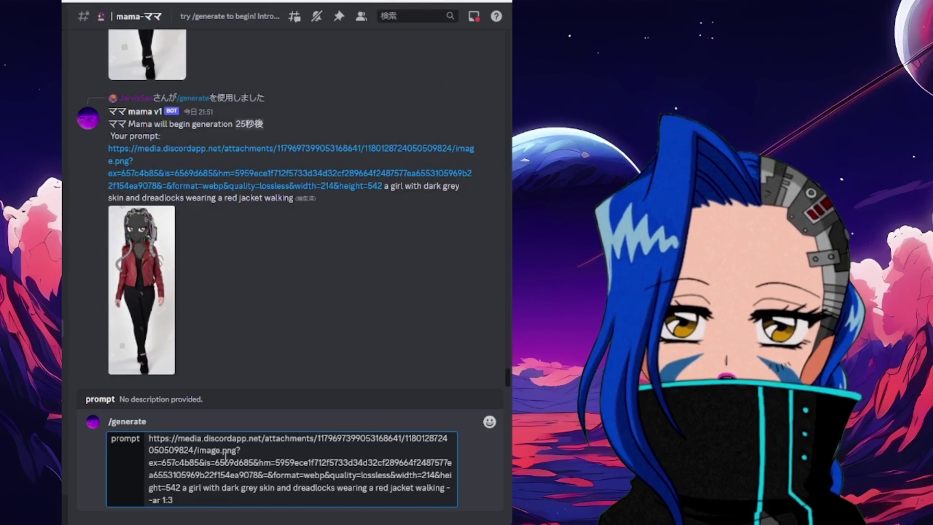
pyautogui.press('Return')
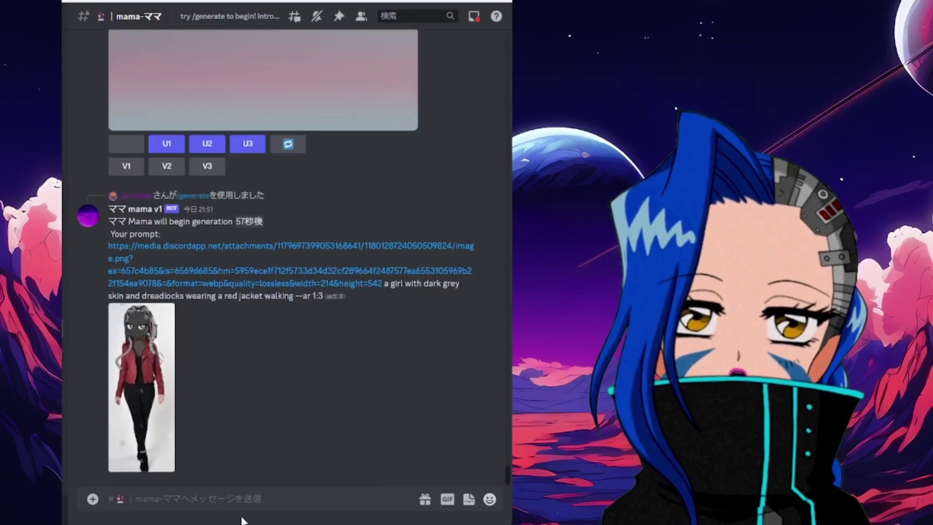
pyautogui.click(186, 180)
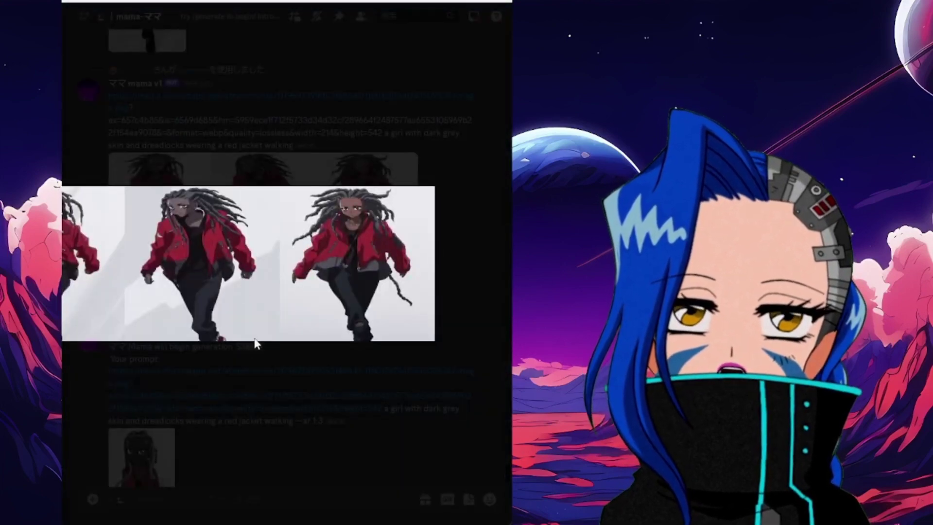
pyautogui.click(244, 387)
# Step: Preview the three-image wide result and upscale its second image with U2
pyautogui.scroll(-5, 234, 318)
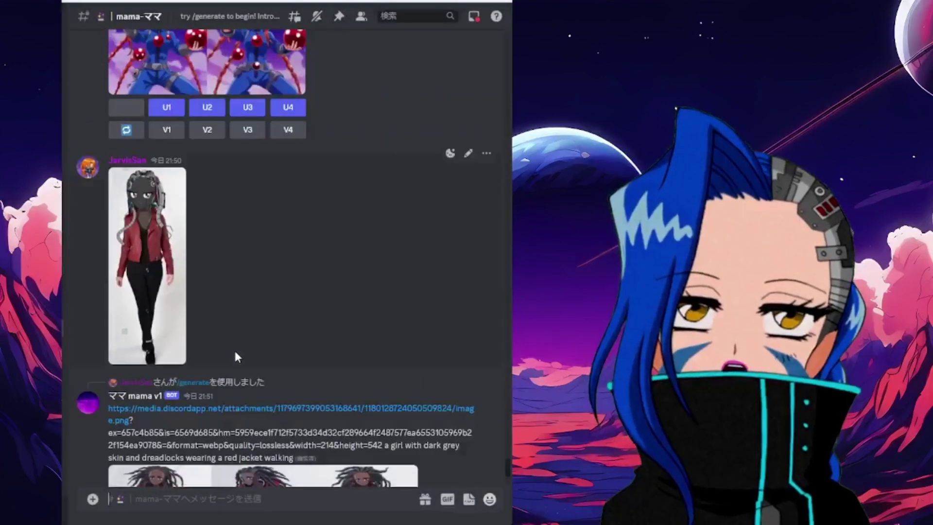
pyautogui.scroll(-5, 217, 347)
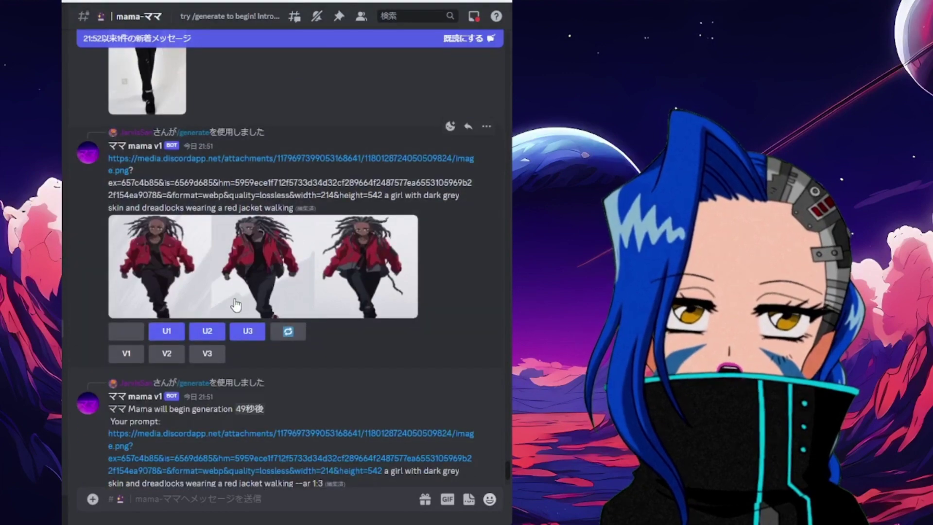
pyautogui.click(235, 304)
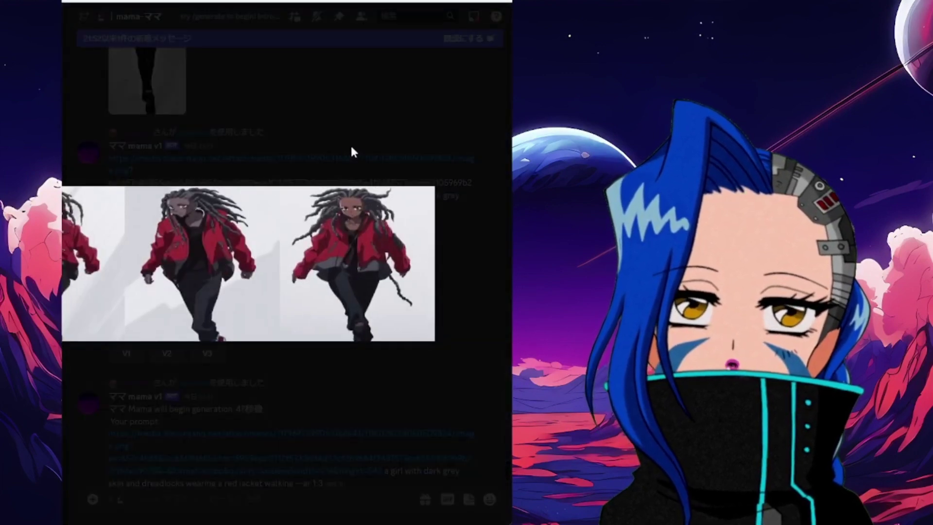
pyautogui.click(314, 153)
pyautogui.click(206, 333)
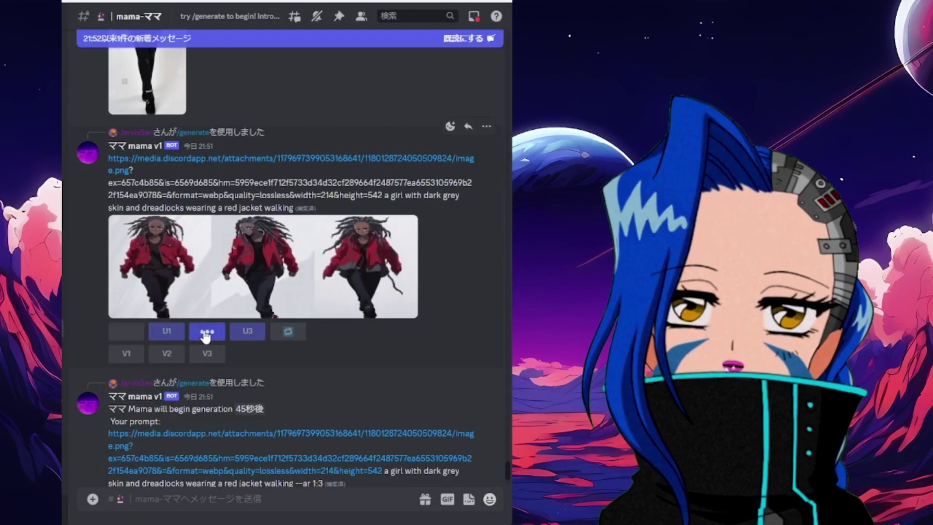
pyautogui.click(217, 238)
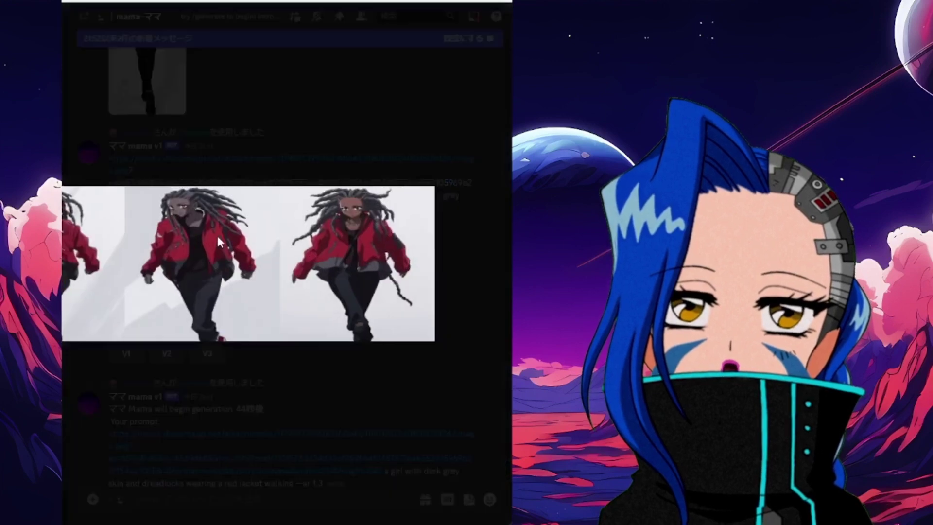
pyautogui.click(245, 148)
pyautogui.scroll(-5, 242, 307)
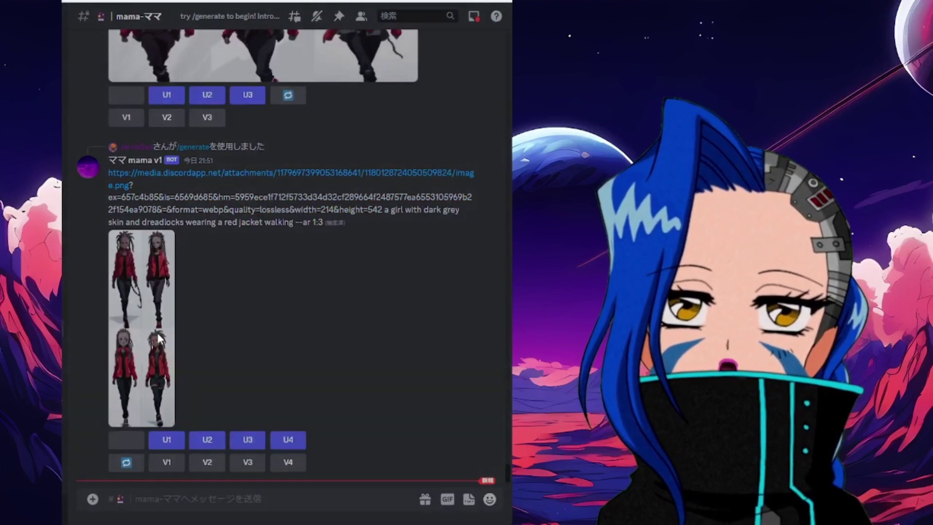
# Step: Preview the tall four-image grid and upscale its first image
pyautogui.click(159, 338)
pyautogui.click(281, 289)
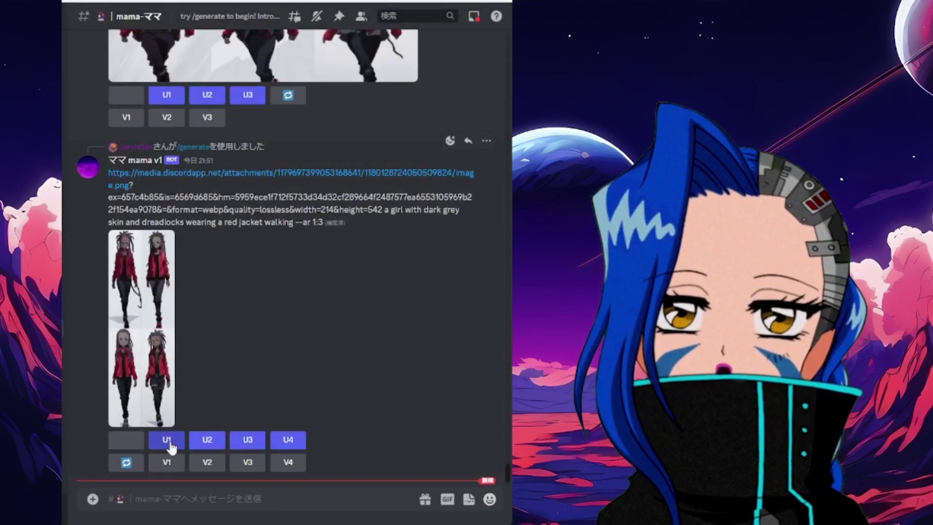
pyautogui.click(166, 440)
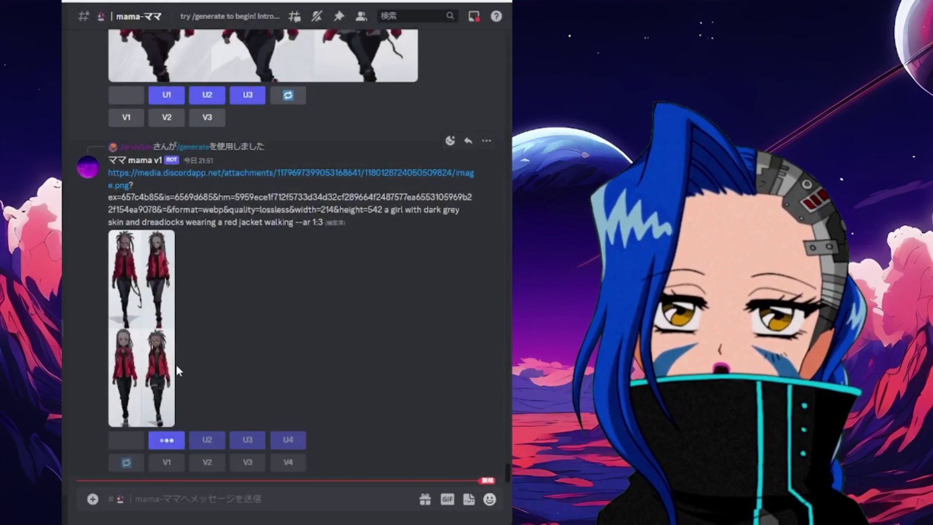
pyautogui.click(159, 325)
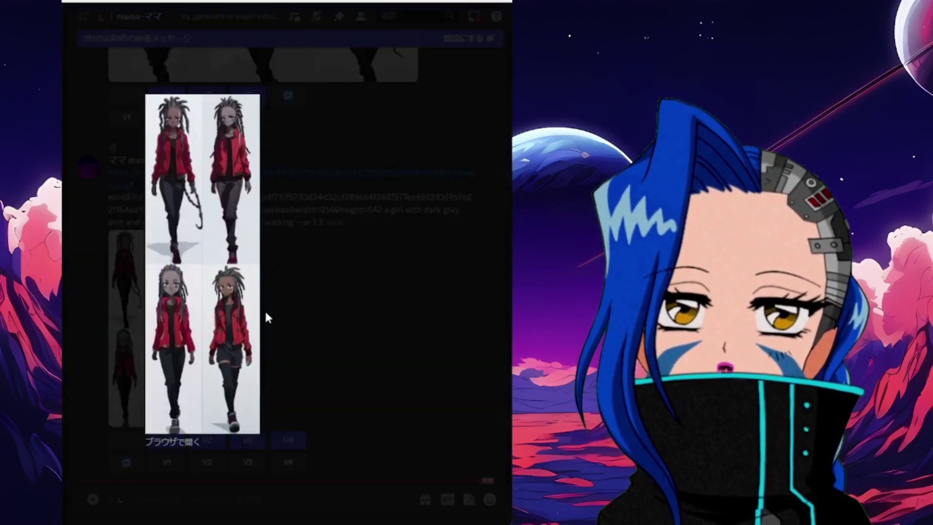
pyautogui.click(292, 316)
pyautogui.scroll(-3, 291, 325)
pyautogui.scroll(2, 243, 323)
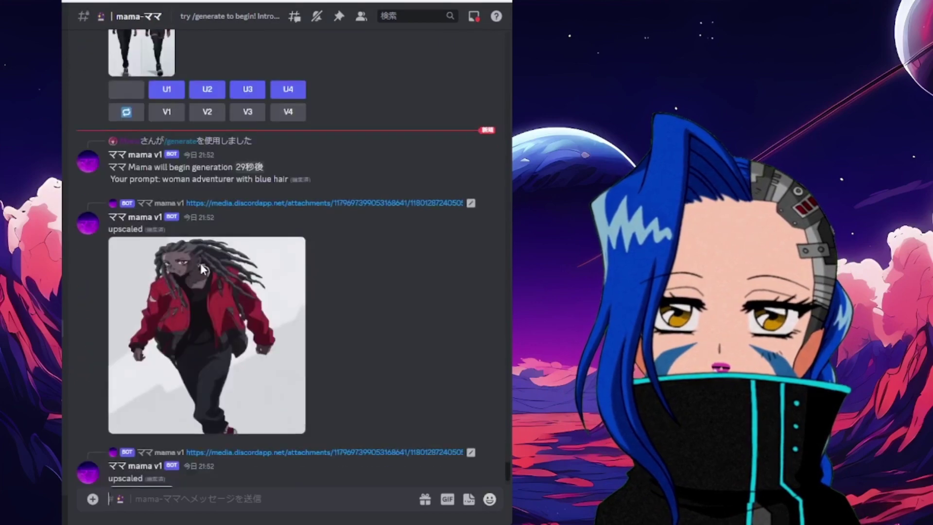
# Step: Inspect the first upscaled image and the tall 1:3 upscale enlarged
pyautogui.click(220, 208)
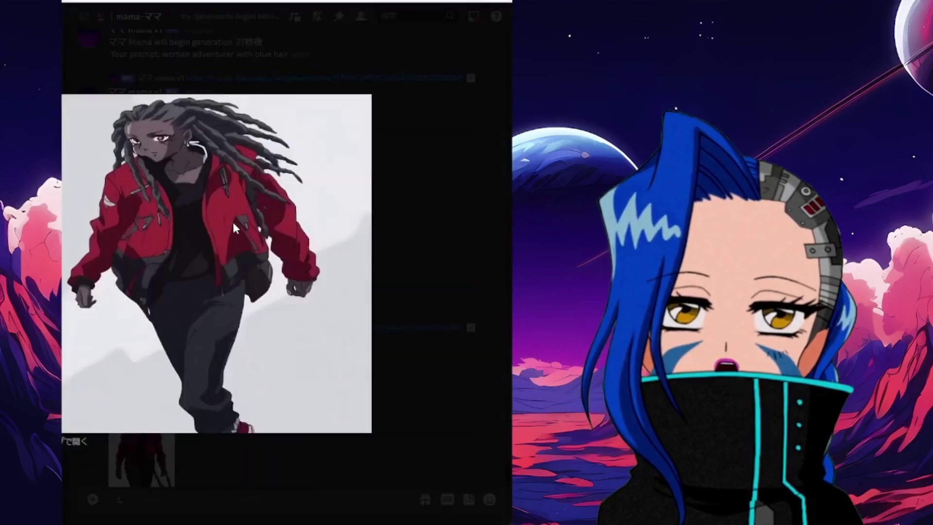
pyautogui.click(247, 448)
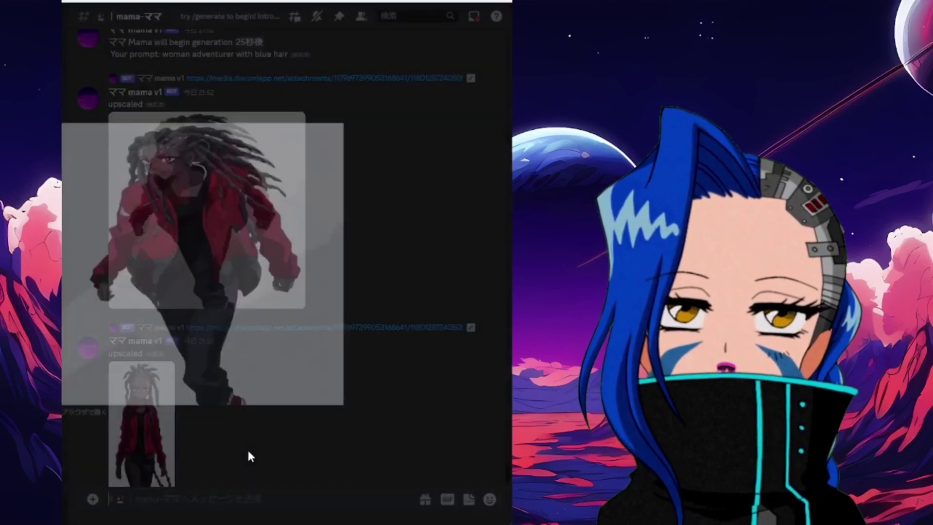
pyautogui.scroll(1, 160, 379)
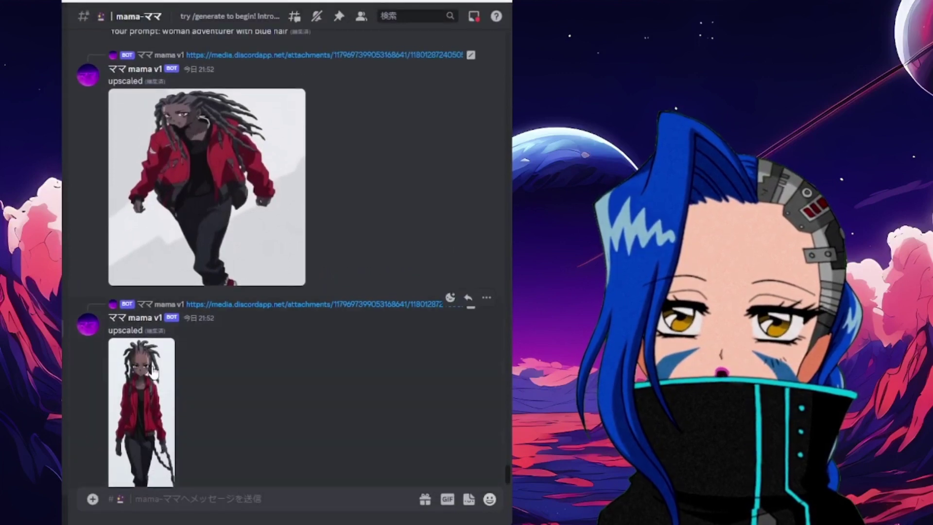
pyautogui.click(153, 371)
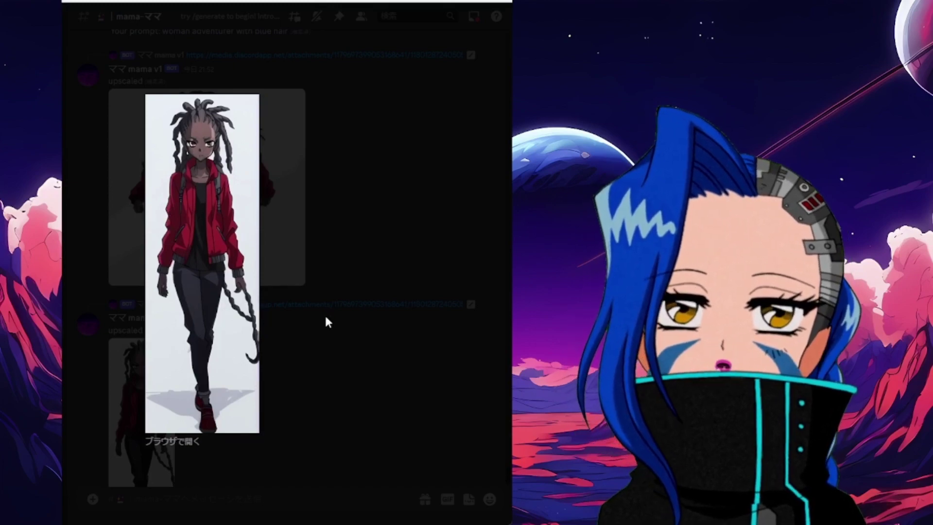
pyautogui.click(327, 321)
pyautogui.scroll(10, 191, 243)
pyautogui.scroll(-7, 190, 296)
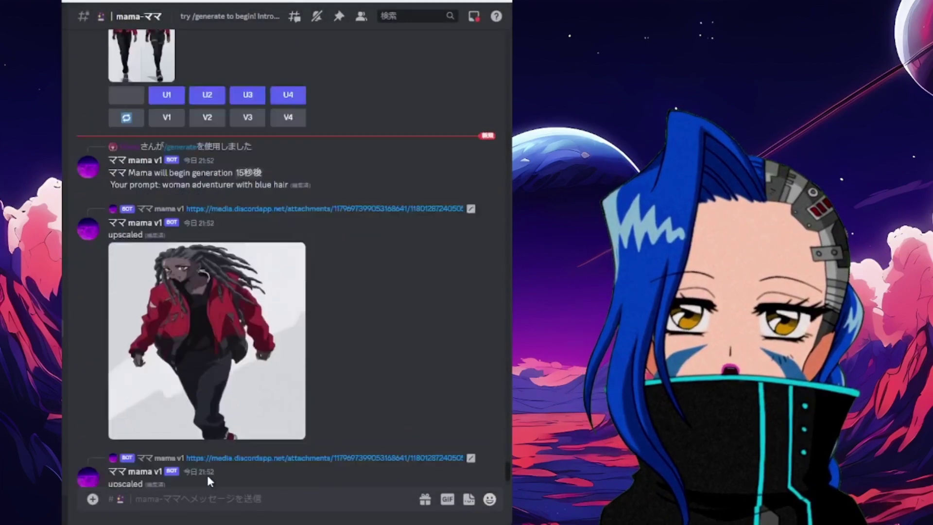
pyautogui.scroll(-3, 208, 481)
# Step: Pick /info from the slash-command suggestions and send it to Mama AI
pyautogui.write('/')
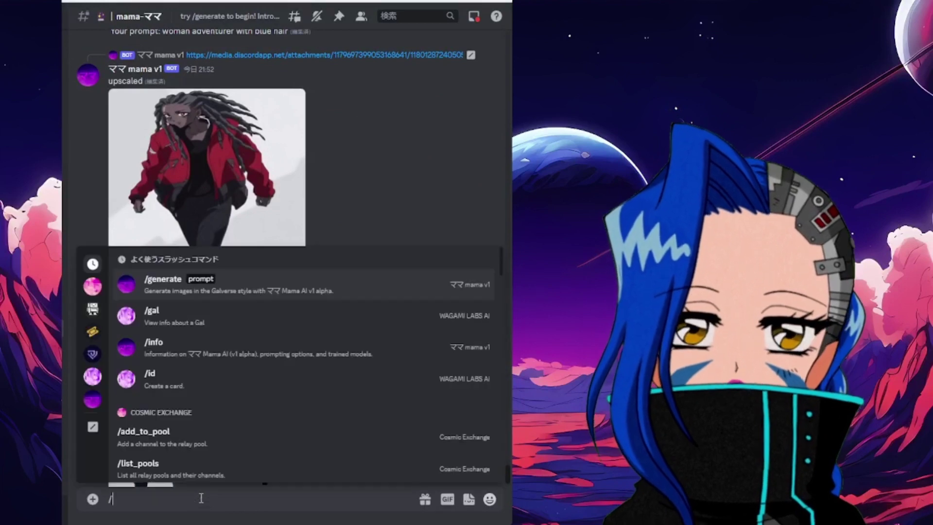
pyautogui.press('Down')
pyautogui.press('Down')
pyautogui.press('Return')
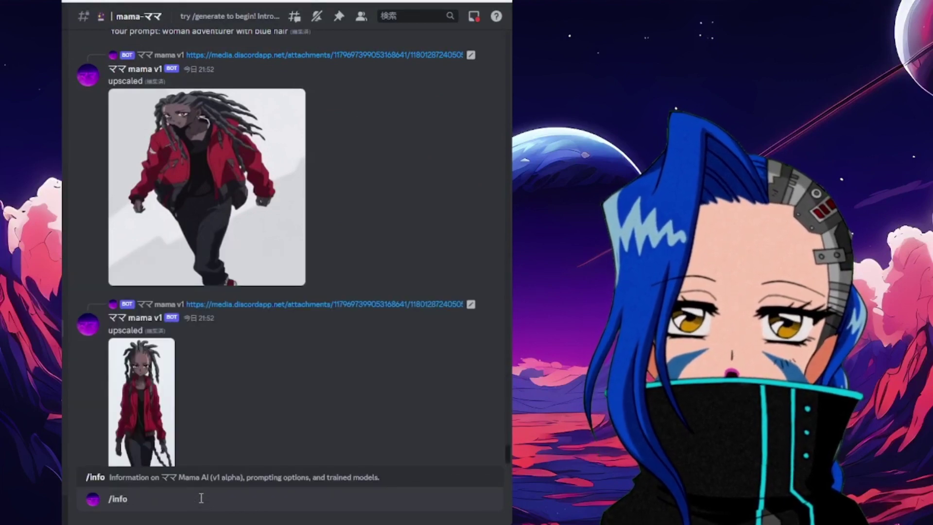
pyautogui.press('Return')
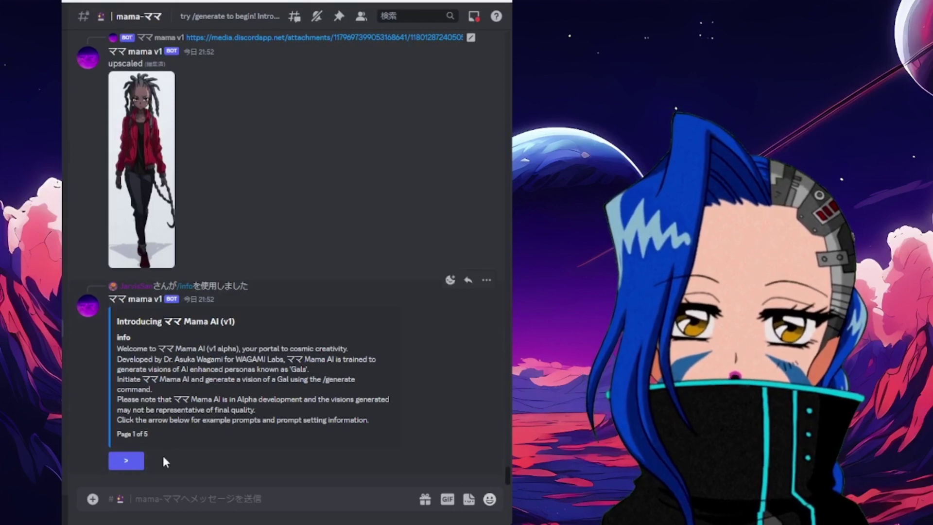
# Step: Page through the info guide to page 5, highlighting --lr 0.8 and --seed
pyautogui.click(127, 461)
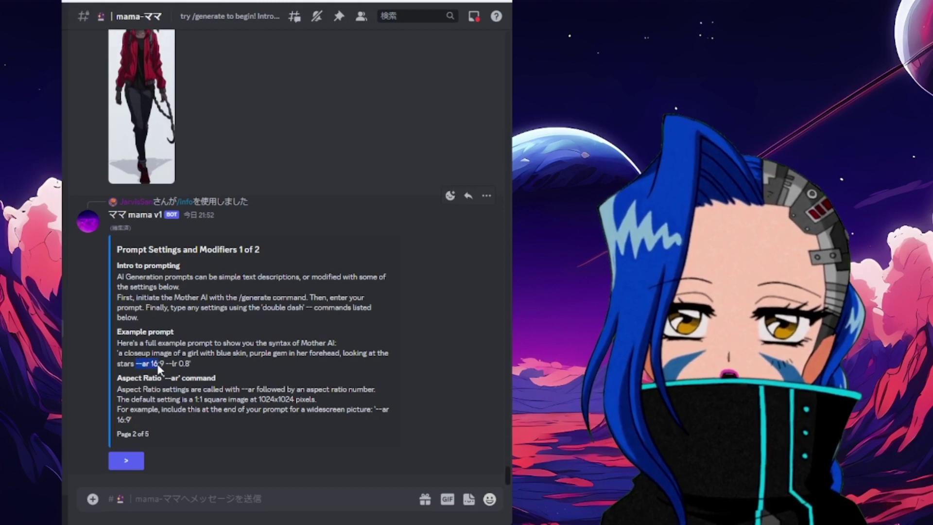
pyautogui.moveTo(166, 365); pyautogui.dragTo(192, 369)
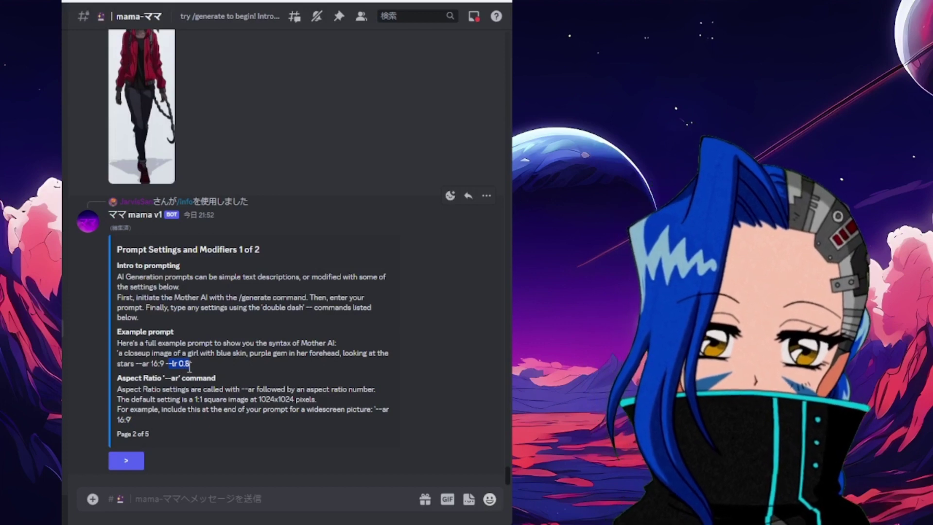
pyautogui.click(129, 463)
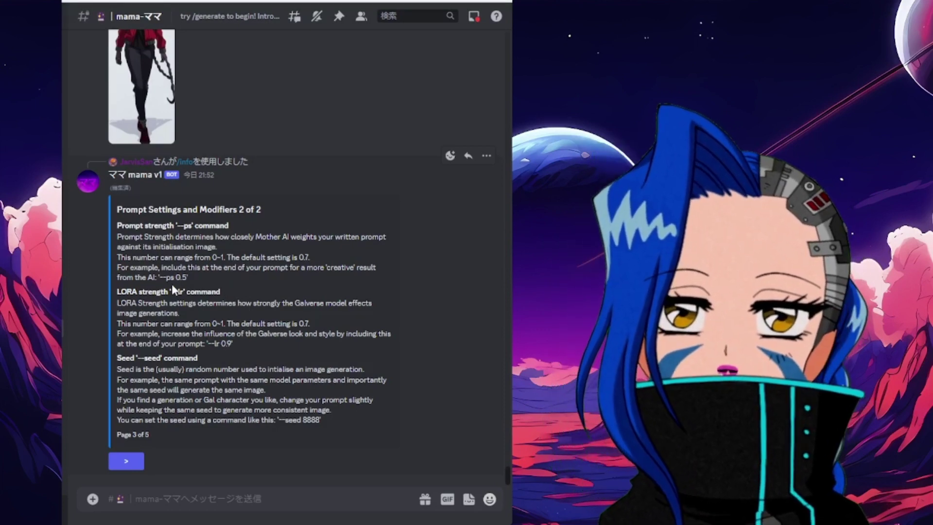
pyautogui.moveTo(135, 358); pyautogui.dragTo(160, 362)
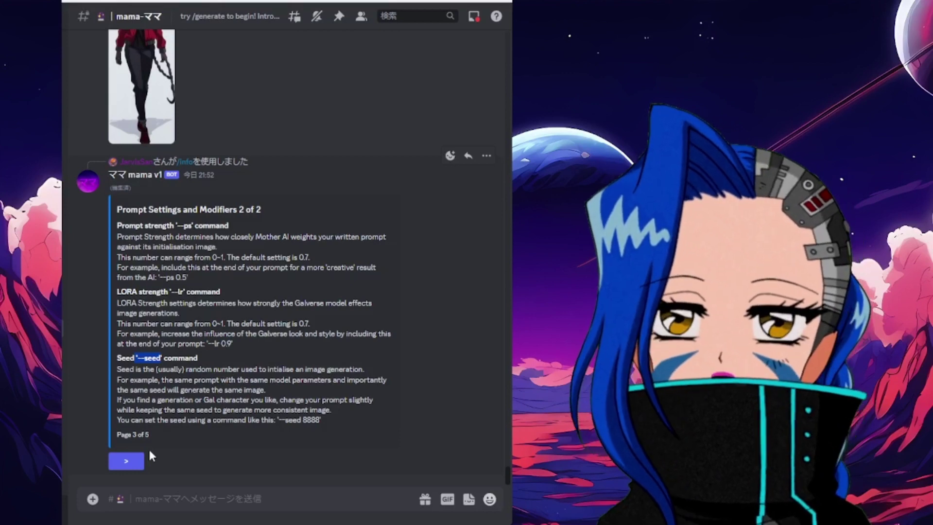
pyautogui.click(134, 461)
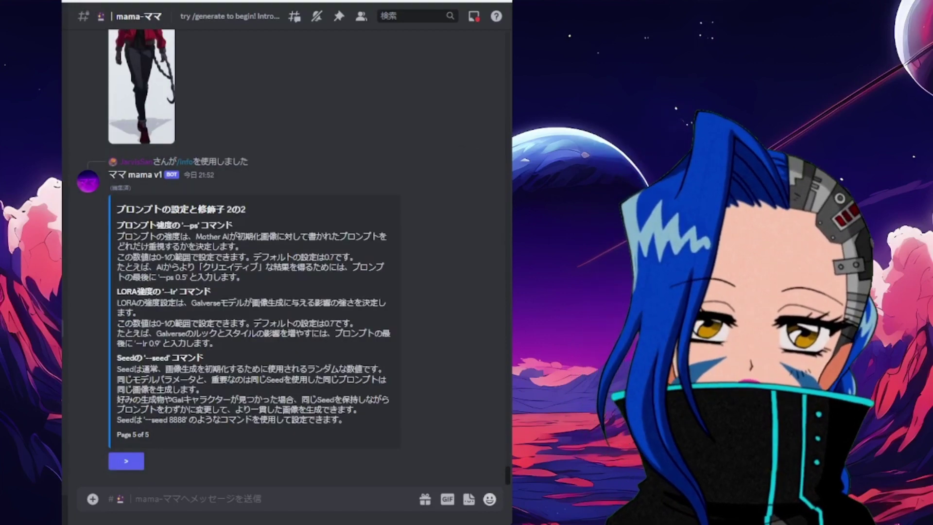
# Step: Scroll back through the channel and view the blonde gal upscale enlarged
pyautogui.scroll(15, 212, 150)
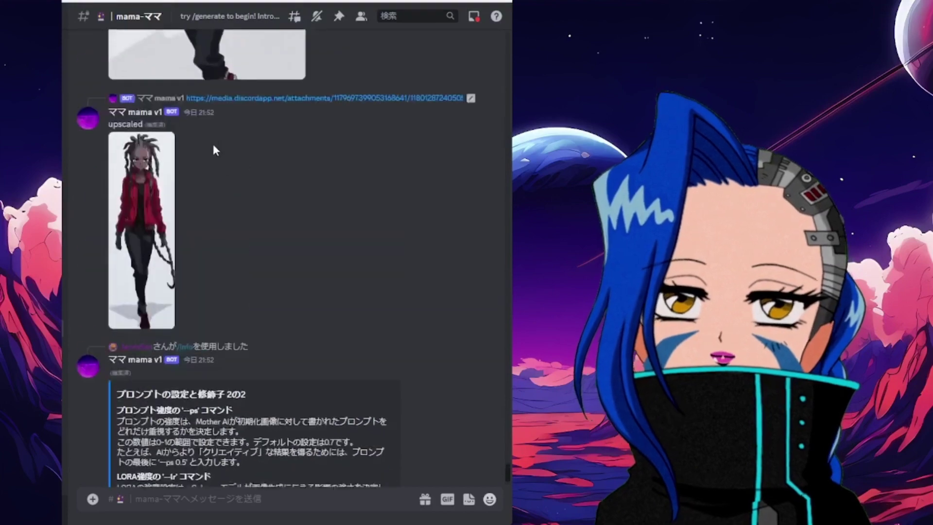
pyautogui.scroll(15, 246, 194)
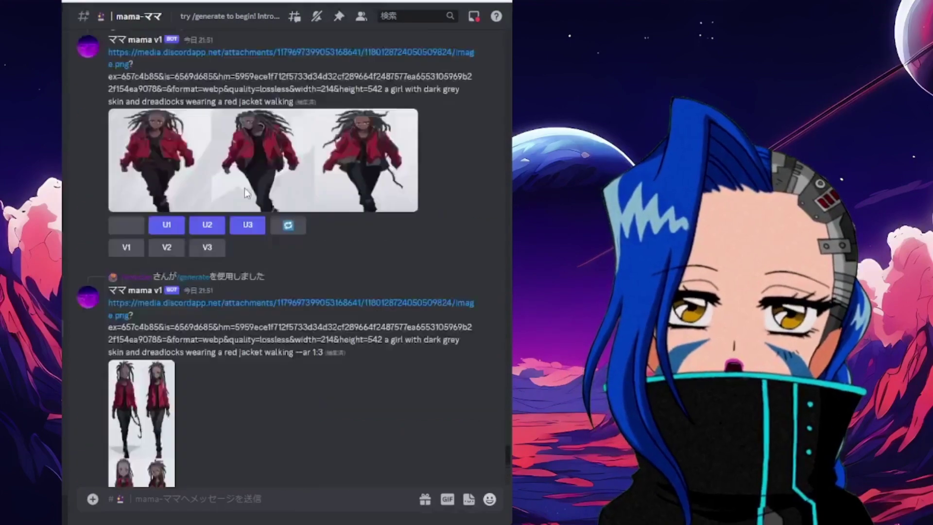
pyautogui.moveTo(507, 457); pyautogui.dragTo(517, 481)
pyautogui.scroll(20, 287, 258)
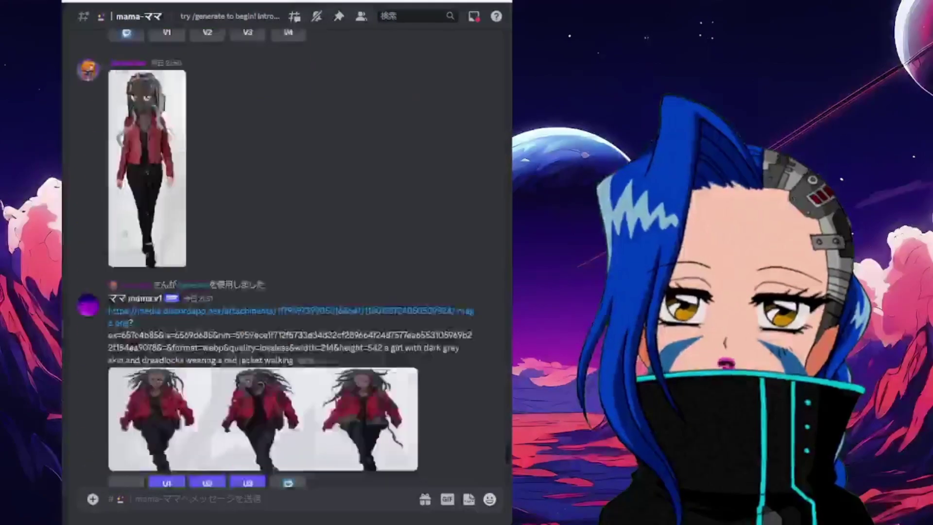
pyautogui.scroll(20, 207, 258)
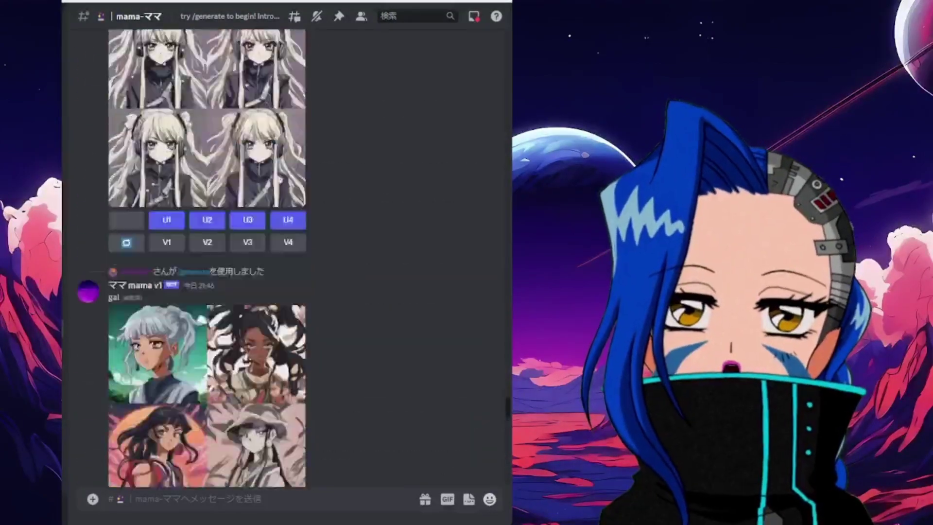
pyautogui.scroll(20, 207, 257)
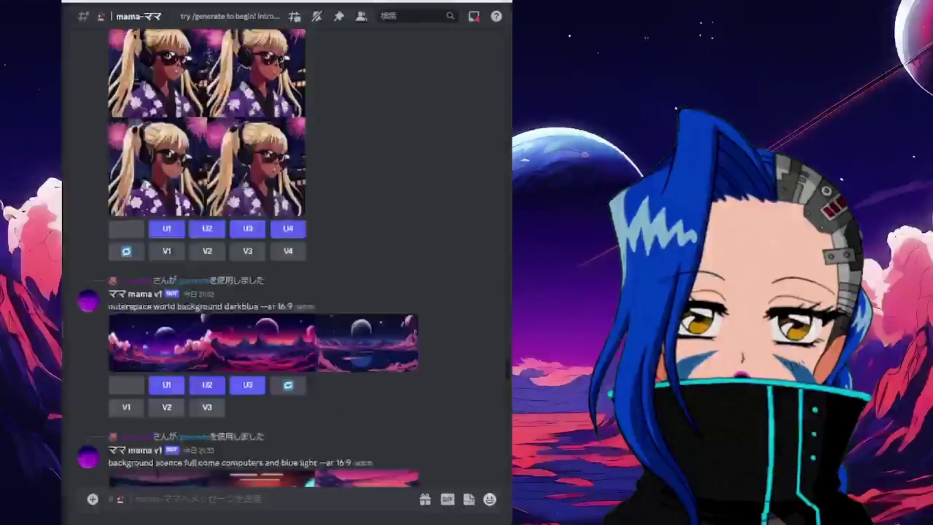
pyautogui.scroll(5, 287, 257)
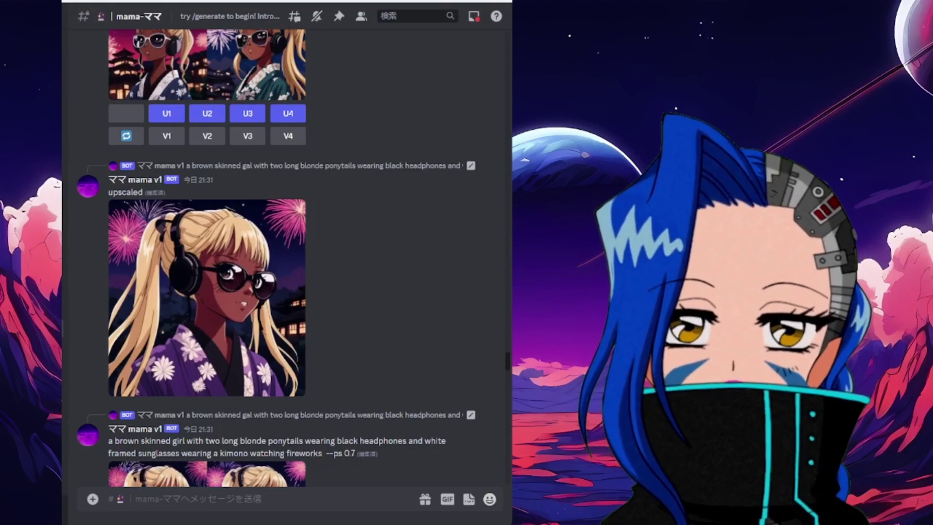
pyautogui.click(231, 323)
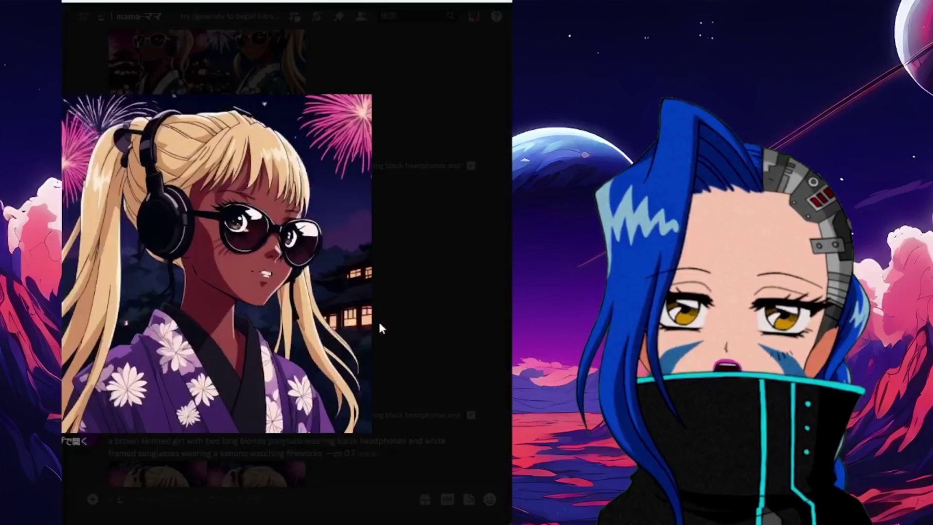
pyautogui.click(380, 326)
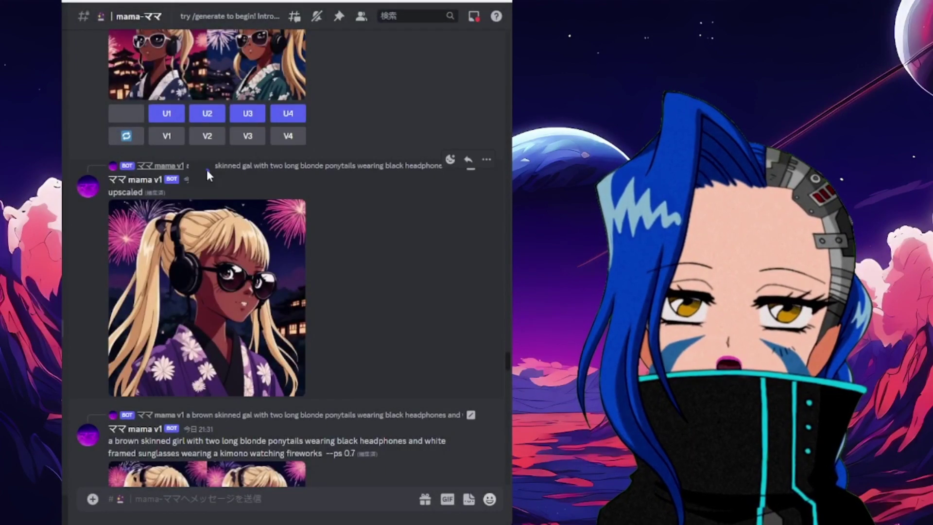
# Step: Jump to the original blonde gal generation and enlarge the purple neko girl grid
pyautogui.click(168, 165)
pyautogui.click(416, 165)
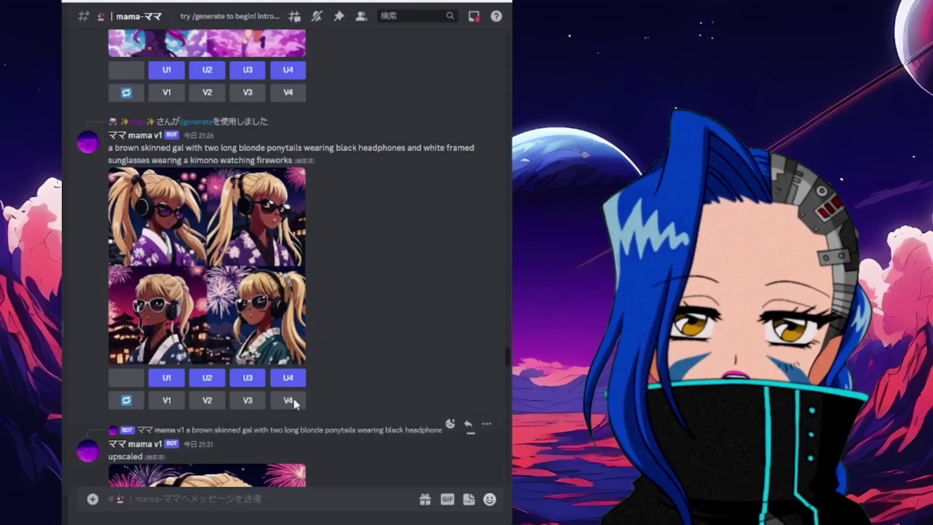
pyautogui.scroll(5, 325, 219)
pyautogui.click(278, 210)
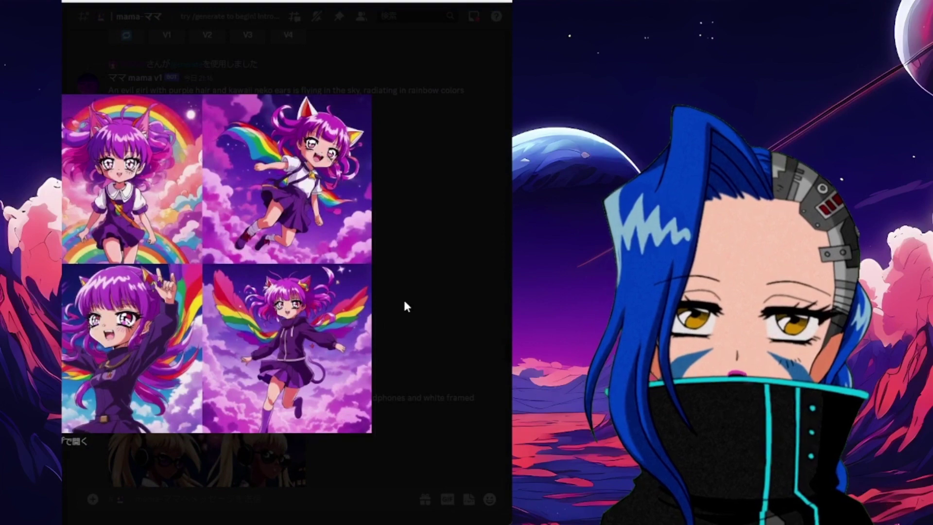
pyautogui.click(406, 305)
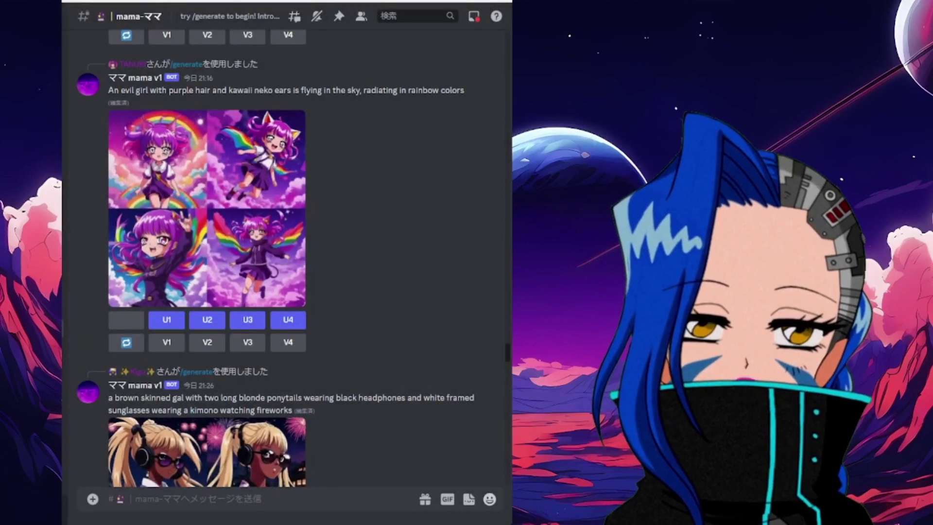